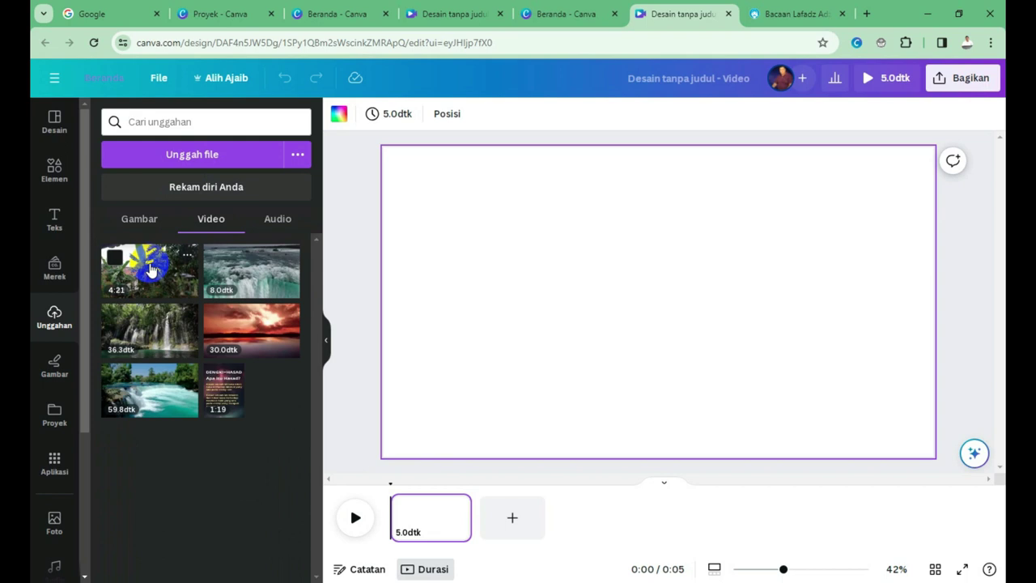
Step: Add the uploaded 4:21 garden video to the blank page, remove the extra copy, and set the video as the page background
click(149, 266)
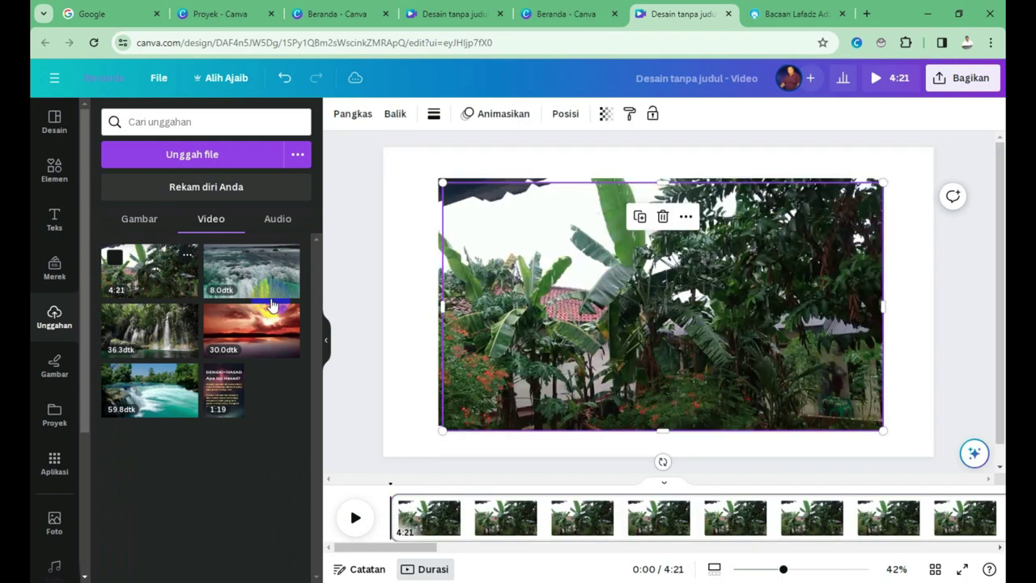
drag(627, 310, 633, 371)
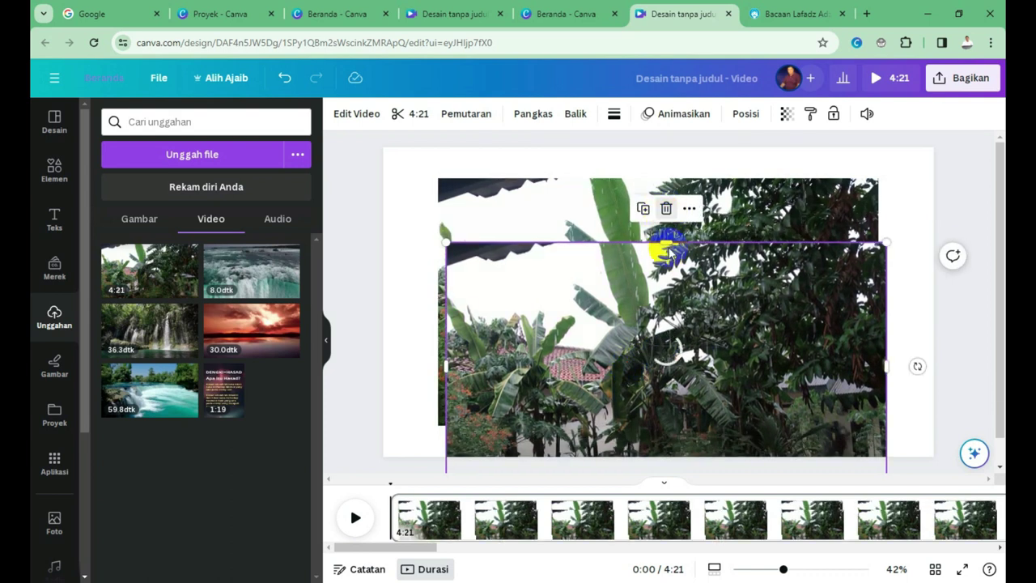
click(667, 213)
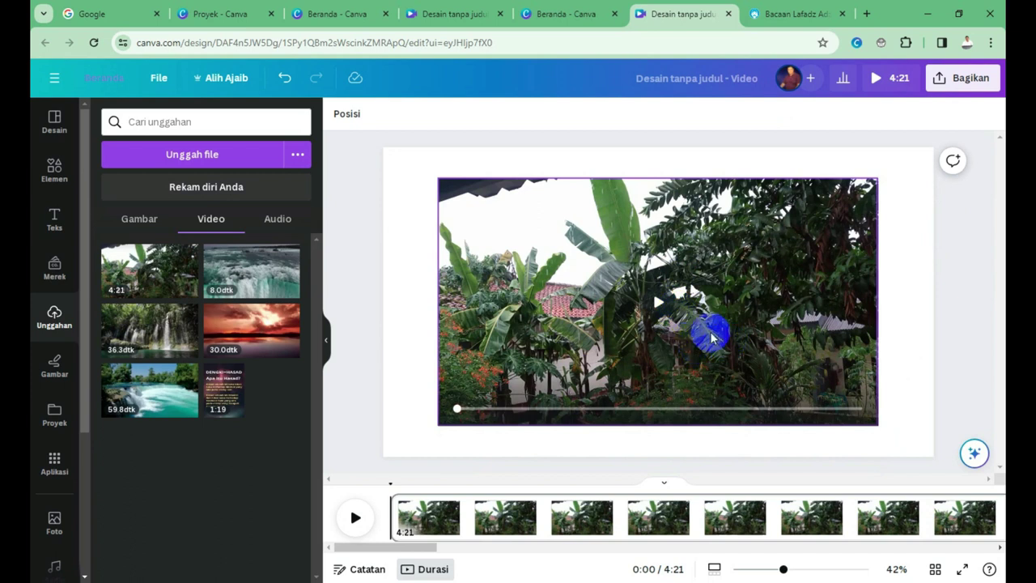
click(531, 254)
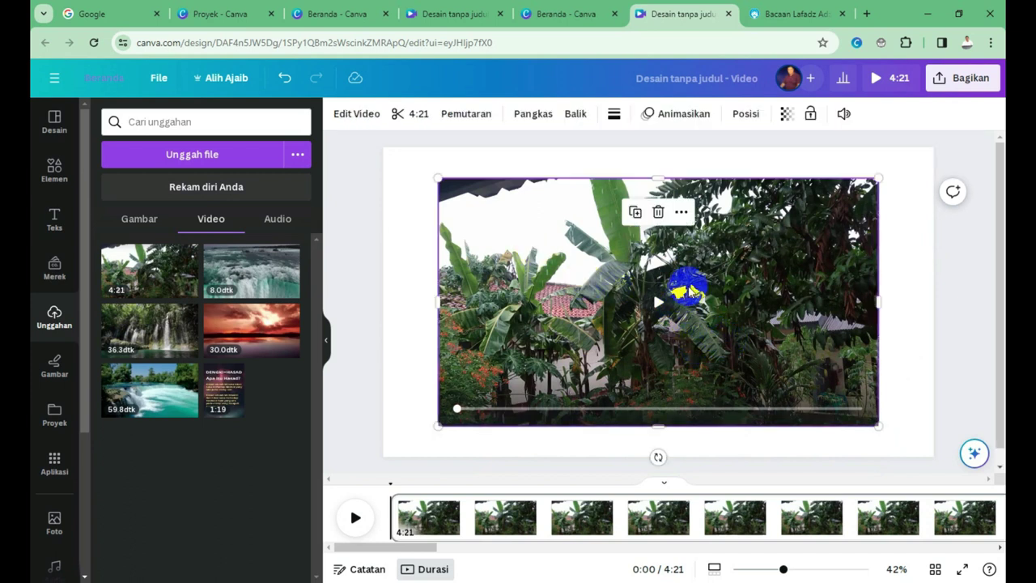
right_click(689, 291)
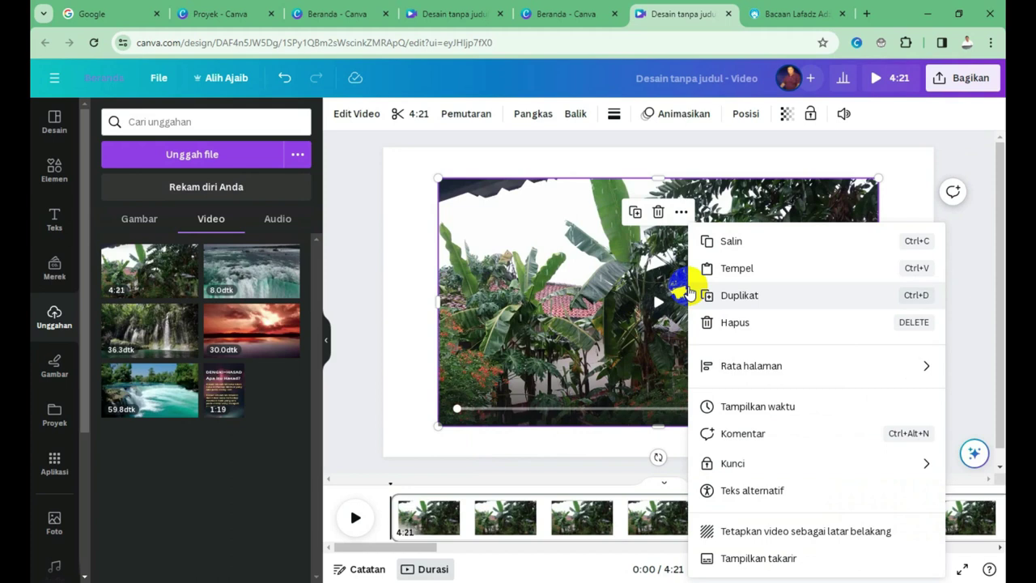
click(774, 534)
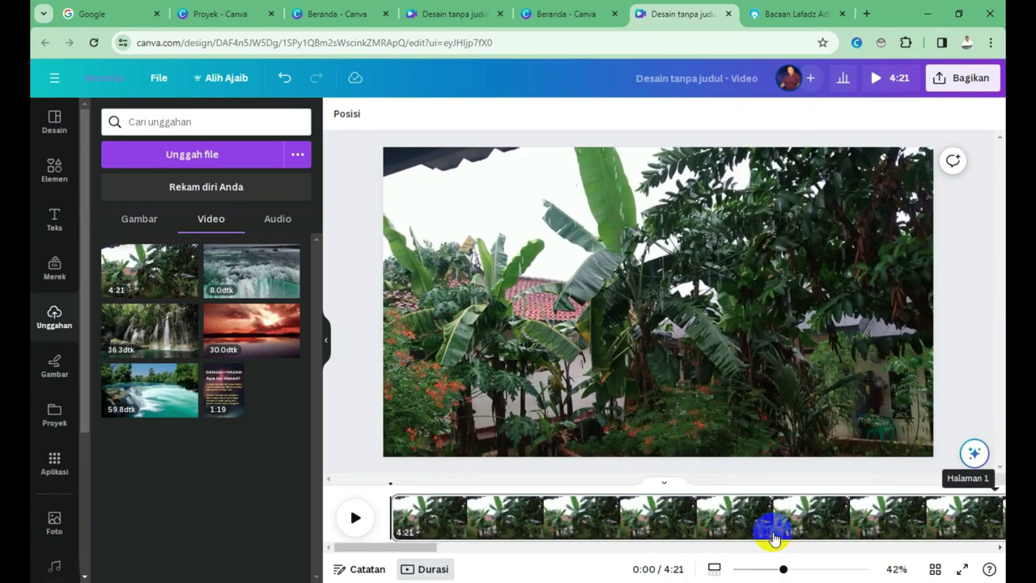
Step: Lower the volume of all videos on the page to 3, playing the video before and after to check its sound
click(354, 518)
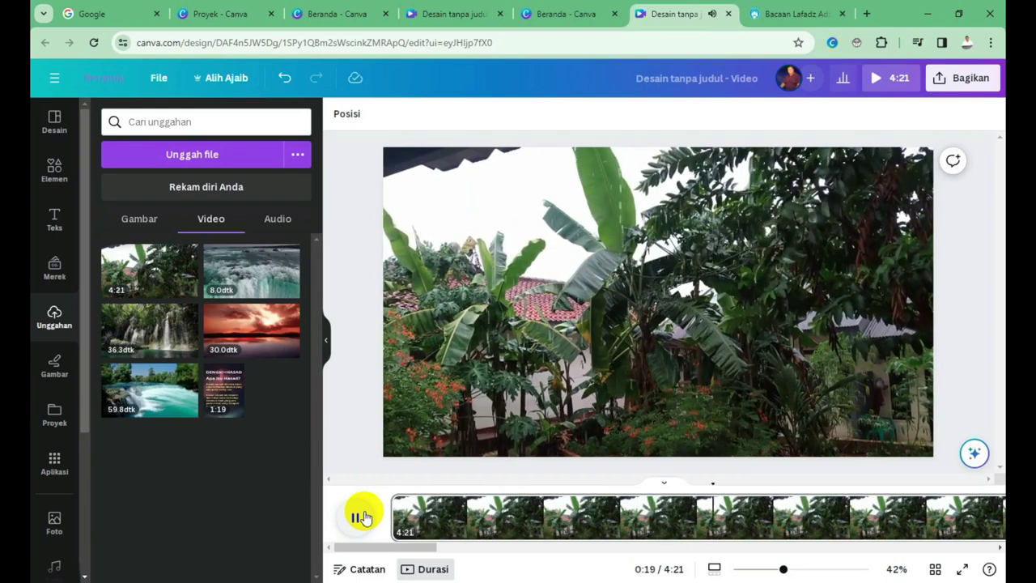
click(363, 520)
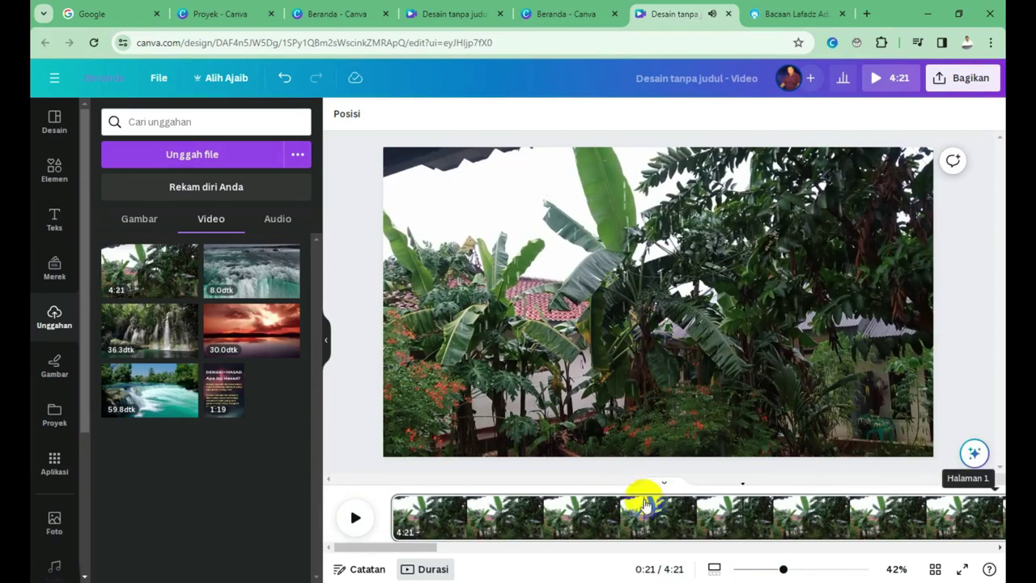
click(599, 508)
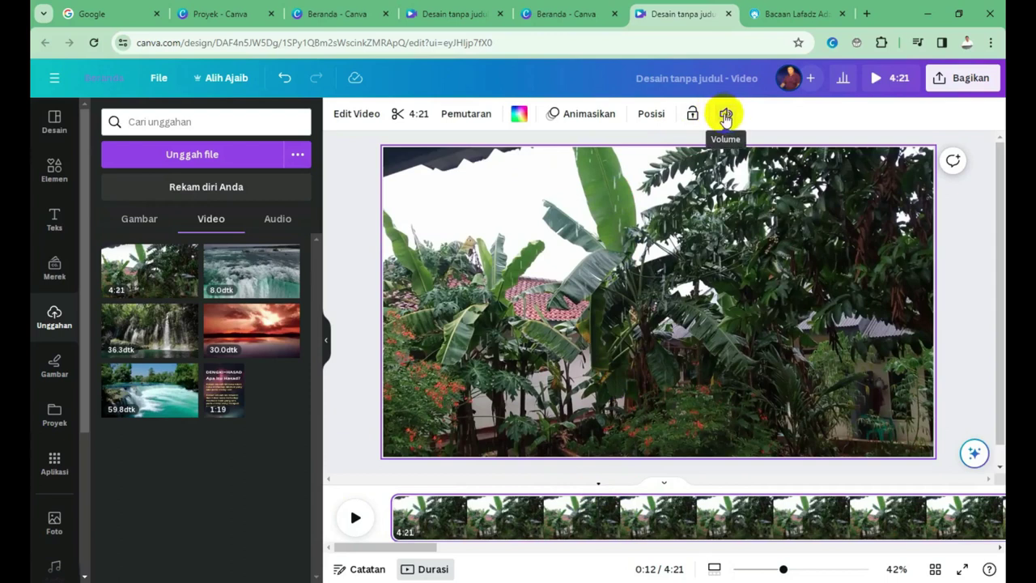
click(725, 116)
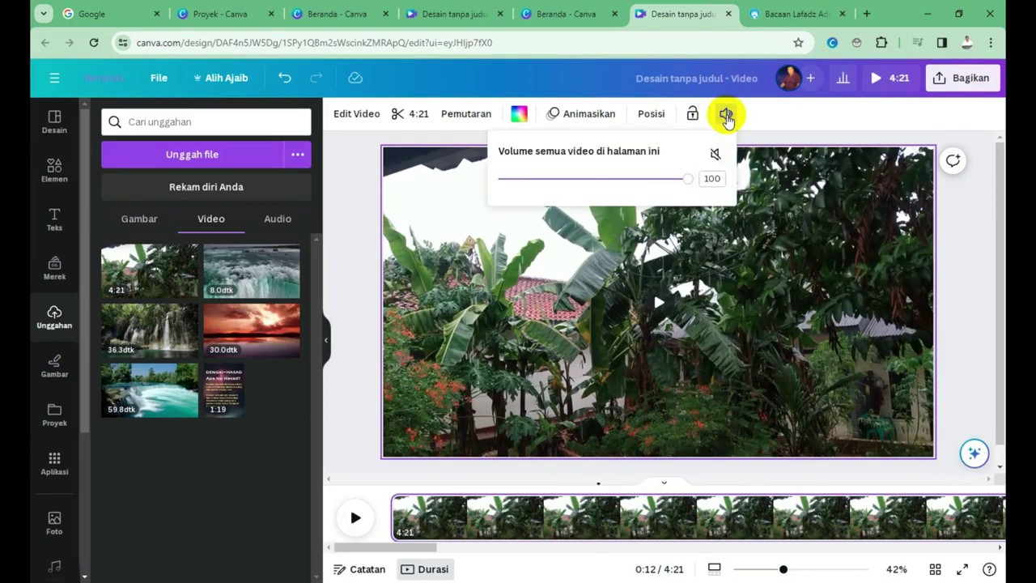
drag(690, 182, 502, 182)
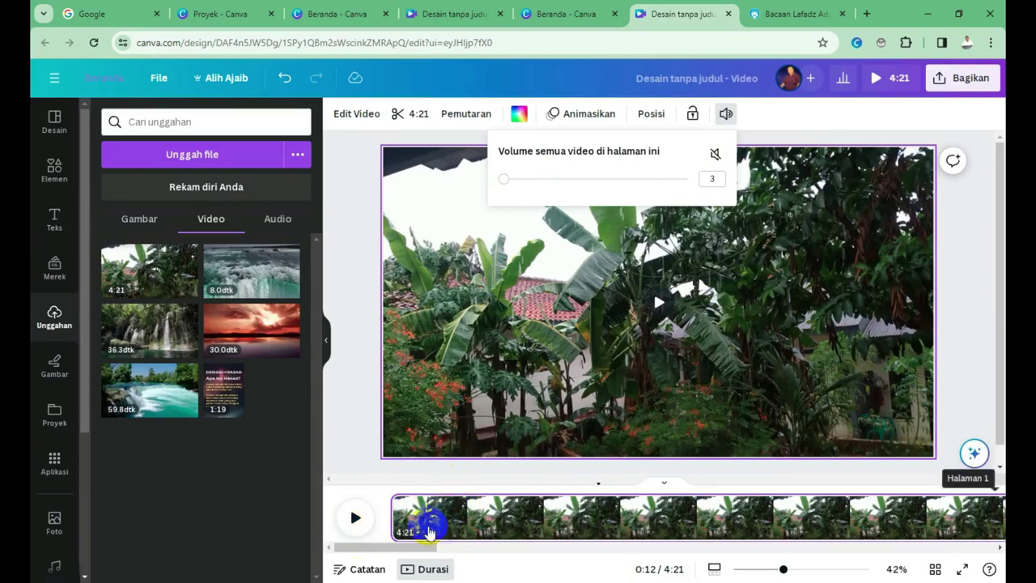
click(417, 527)
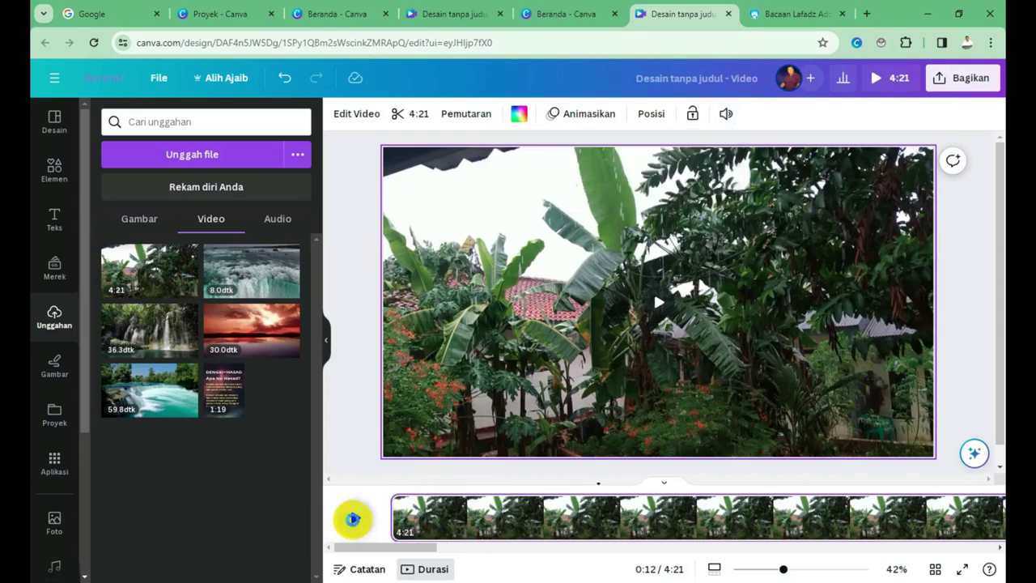
click(355, 523)
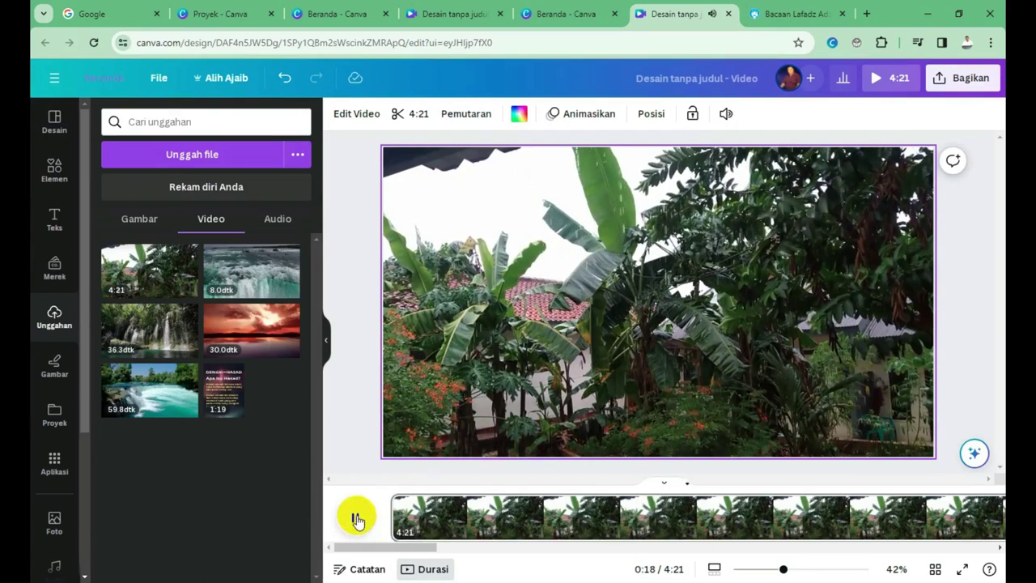
click(357, 519)
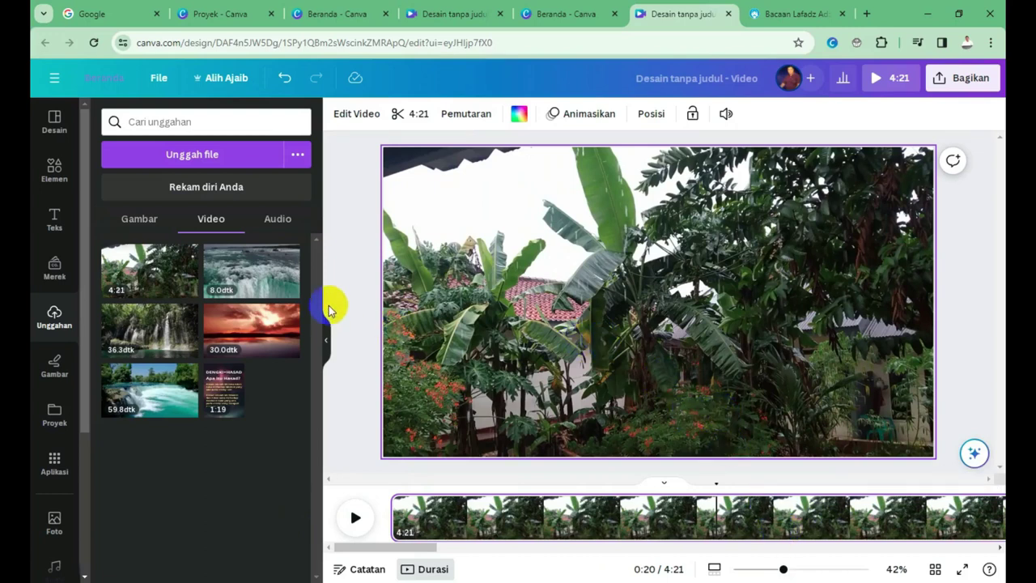
Step: Add the uploaded 4:44 adzan audio to the timeline under the garden video and play its beginning
click(173, 156)
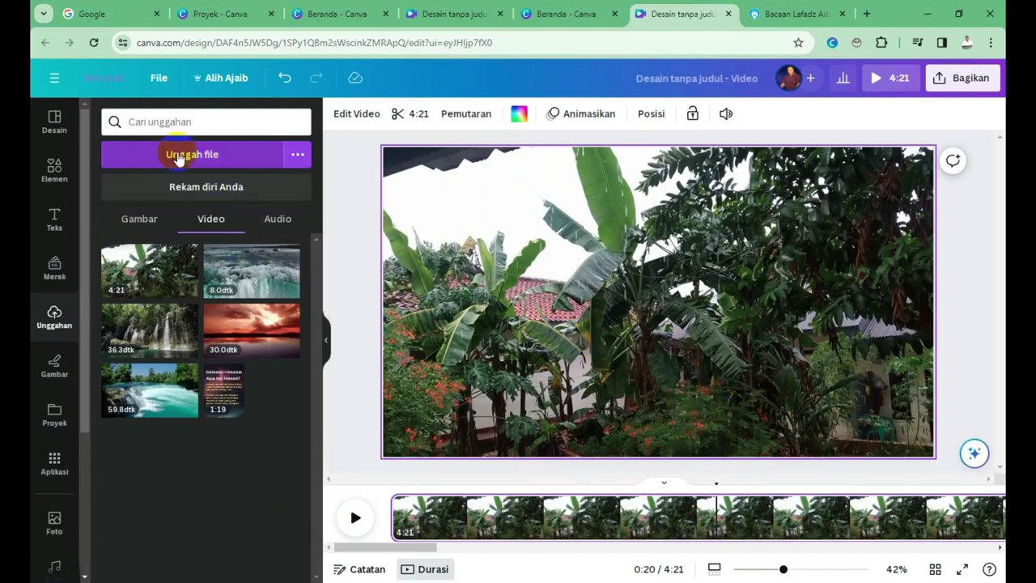
click(272, 224)
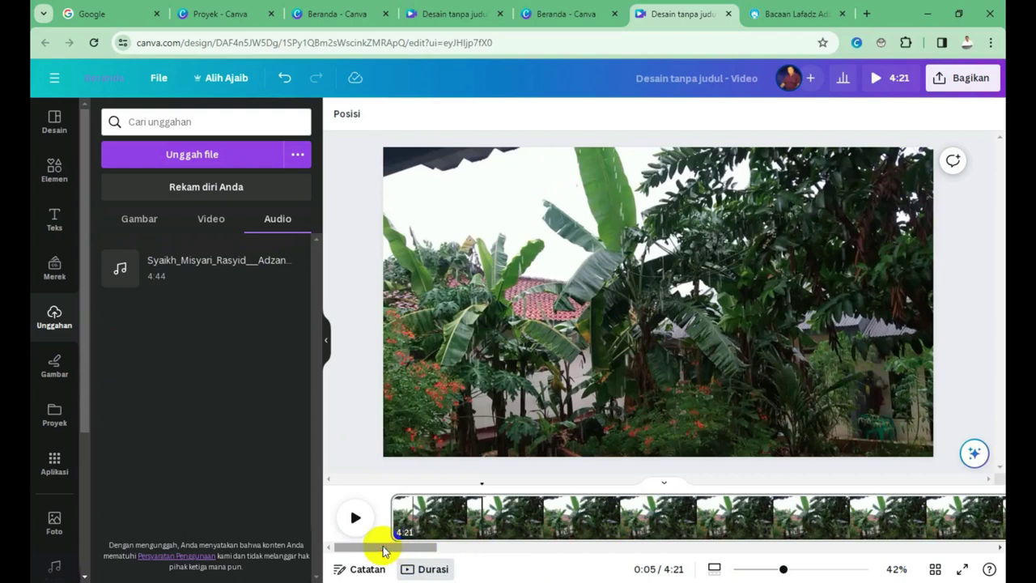
drag(186, 261, 400, 522)
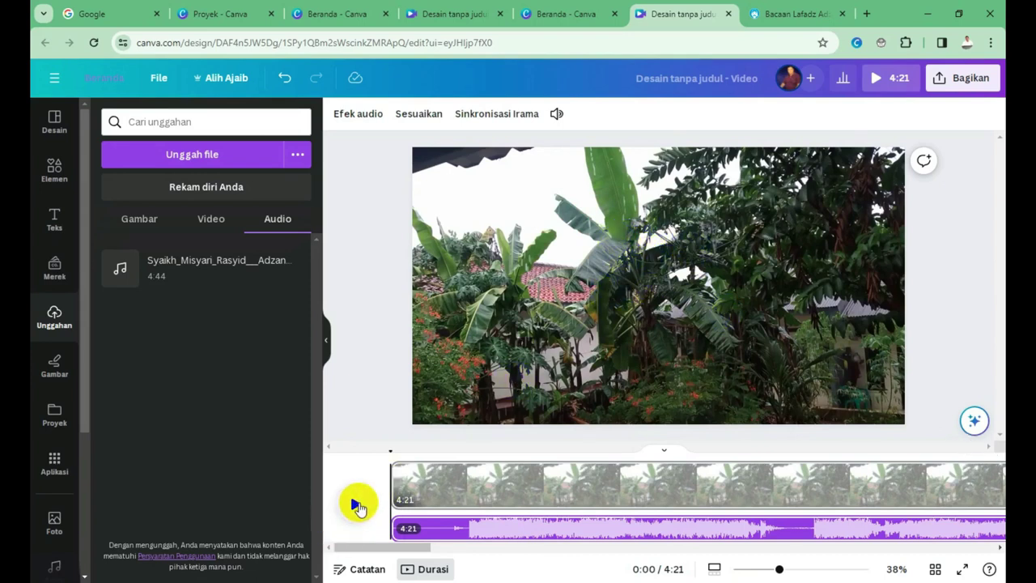
click(357, 506)
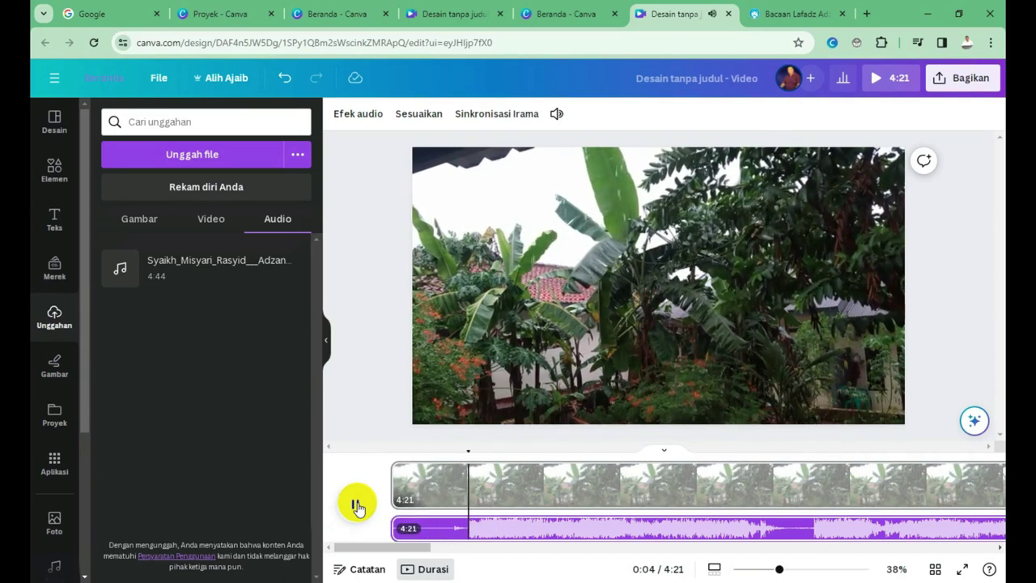
click(357, 506)
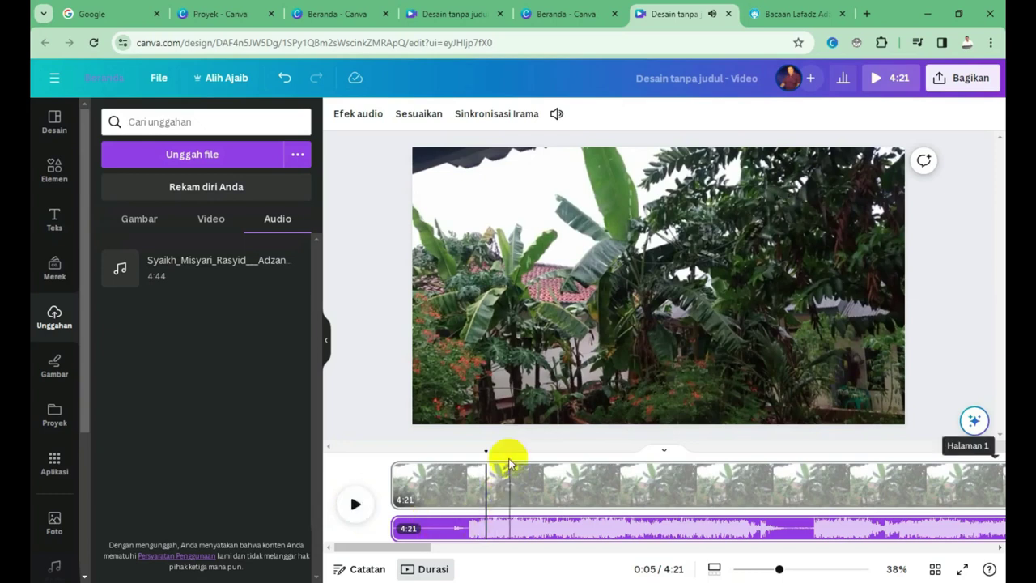
Step: Split the adzan audio at about 3 seconds, delete the opening piece, and move the remaining audio to the timeline's start
drag(486, 451, 442, 484)
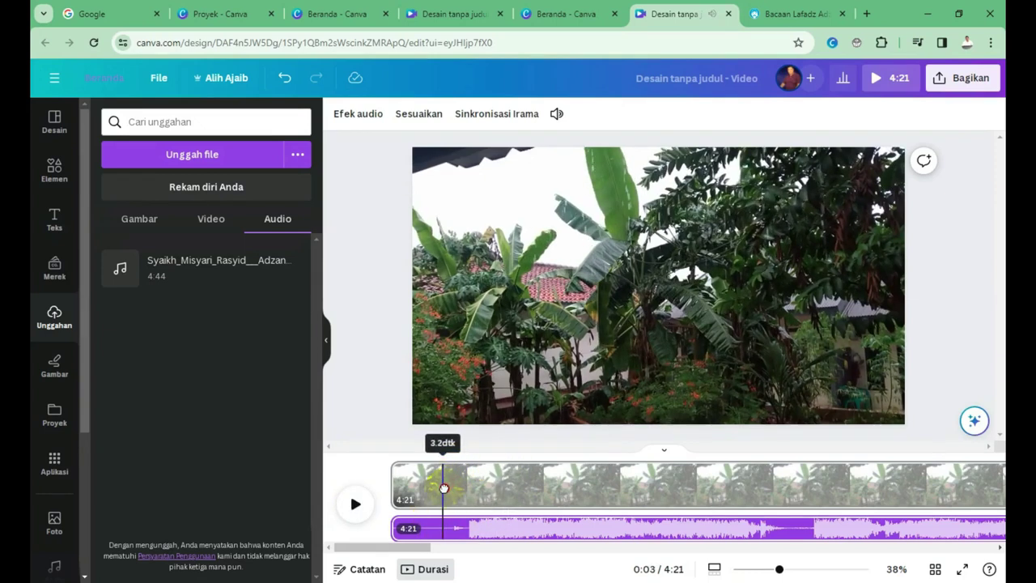
click(435, 536)
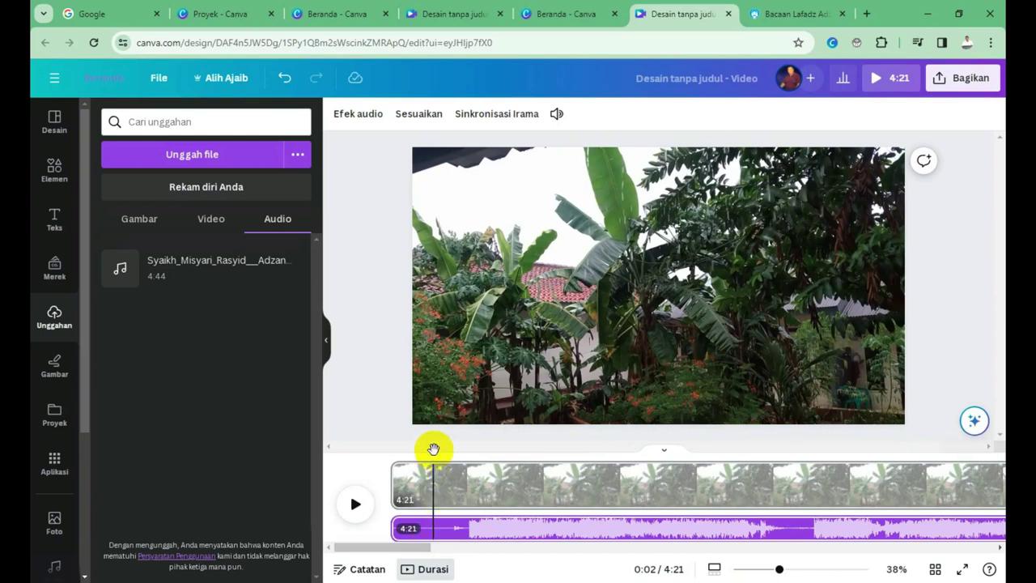
drag(439, 450, 439, 451)
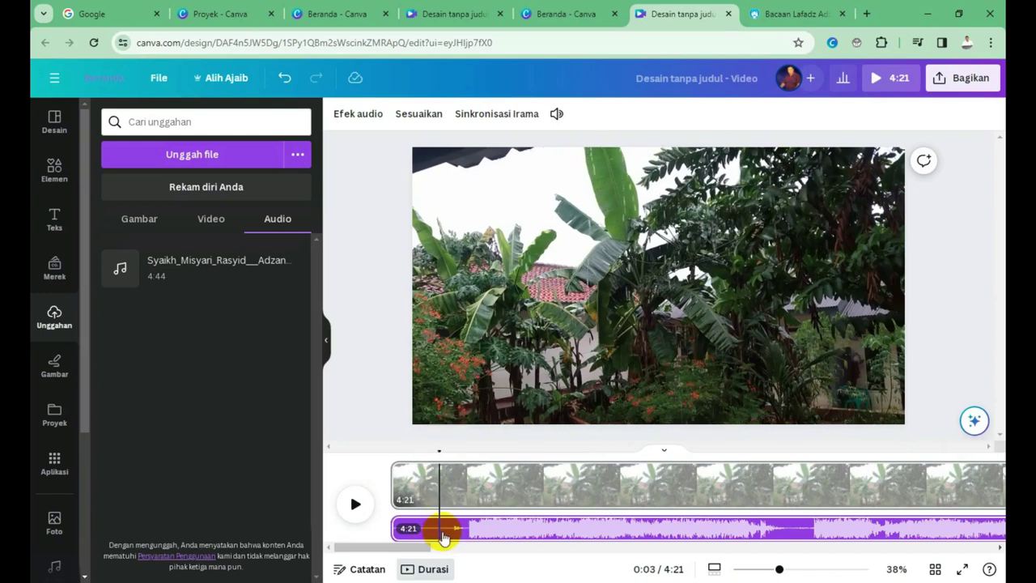
right_click(444, 536)
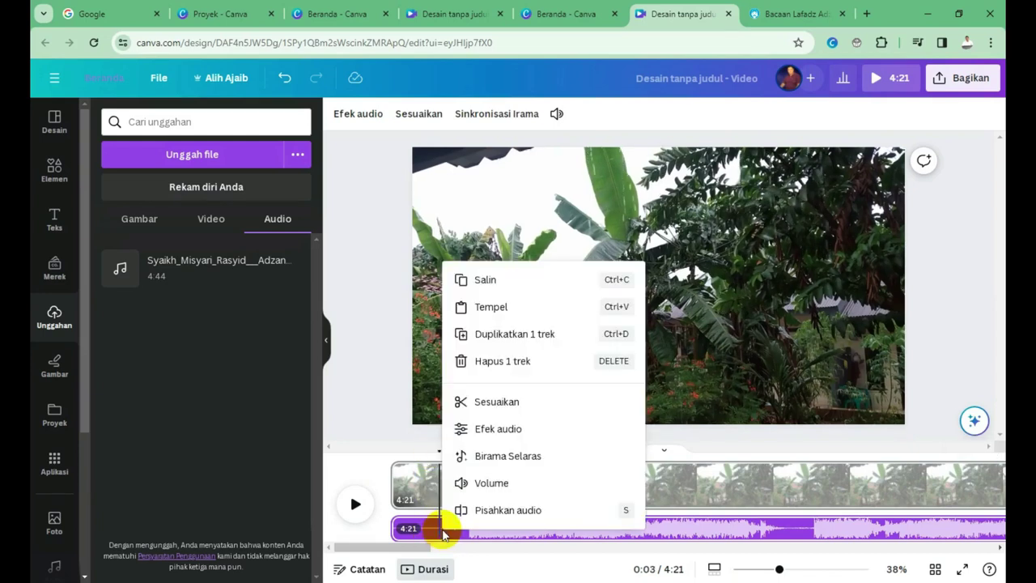
click(492, 511)
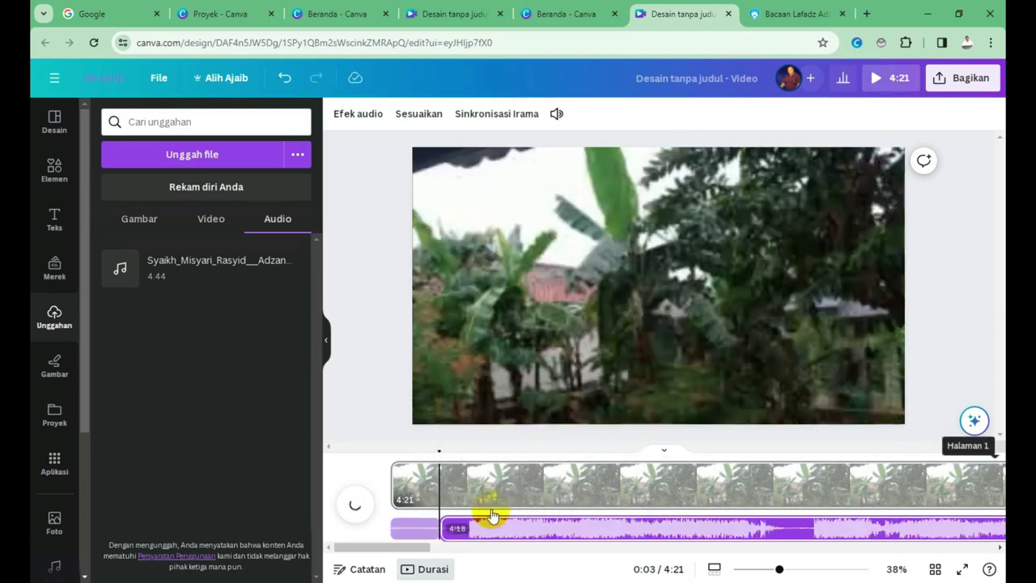
click(417, 535)
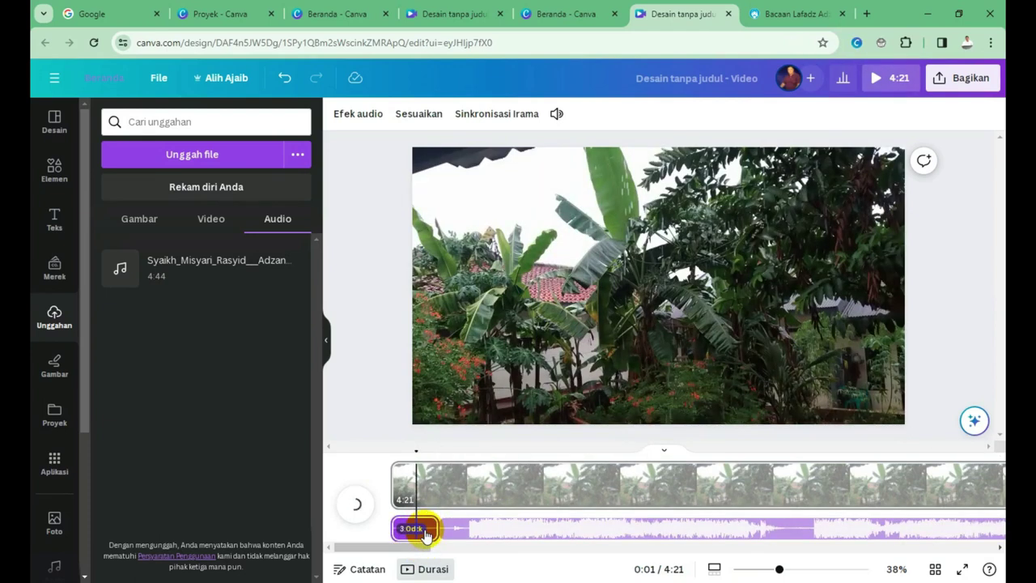
key(Delete)
drag(465, 527, 423, 527)
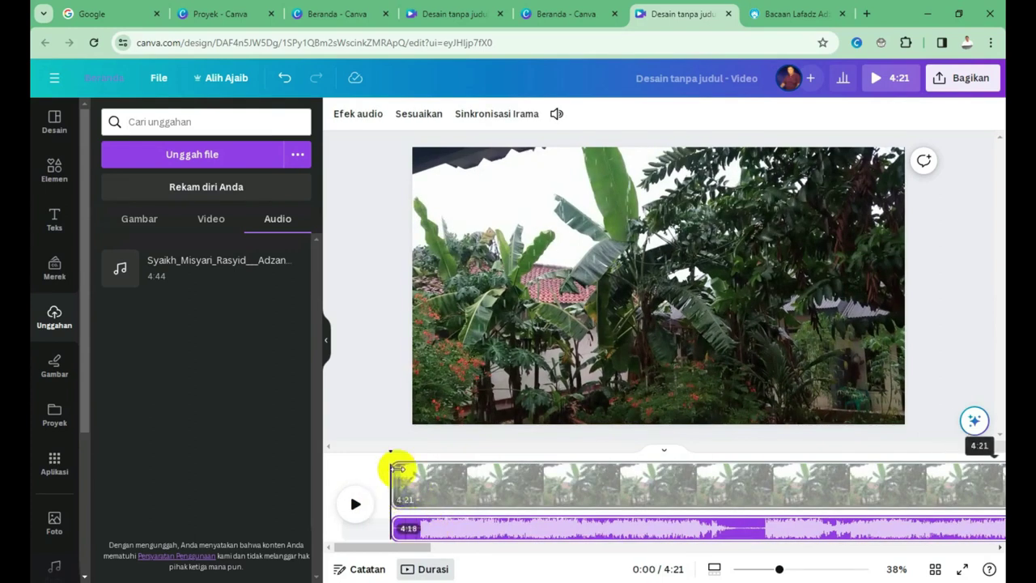
Step: Play to the quiet passage after the first part of the adzan and split the video page there, at about 21.6 seconds
click(355, 504)
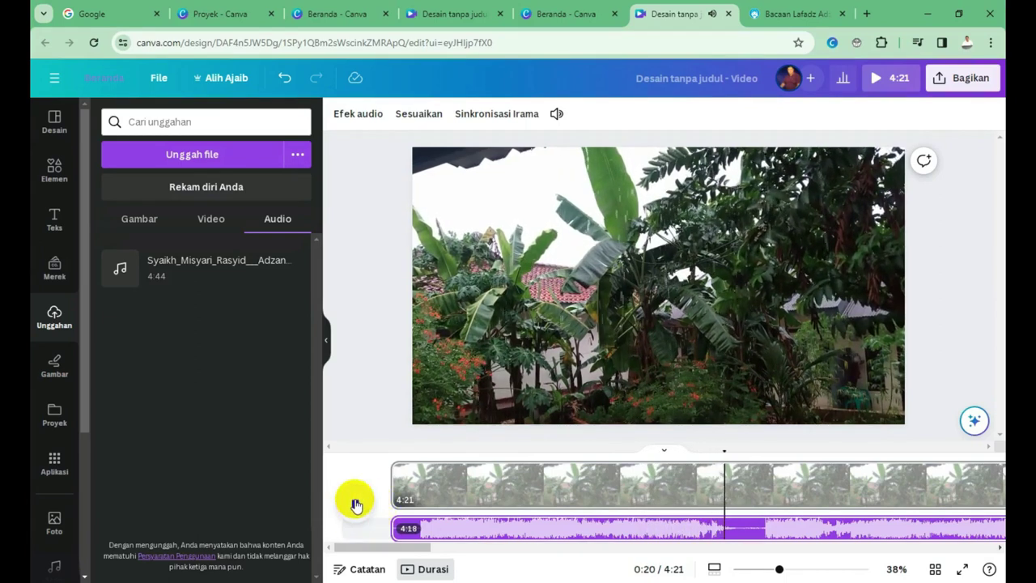
click(356, 502)
key(s)
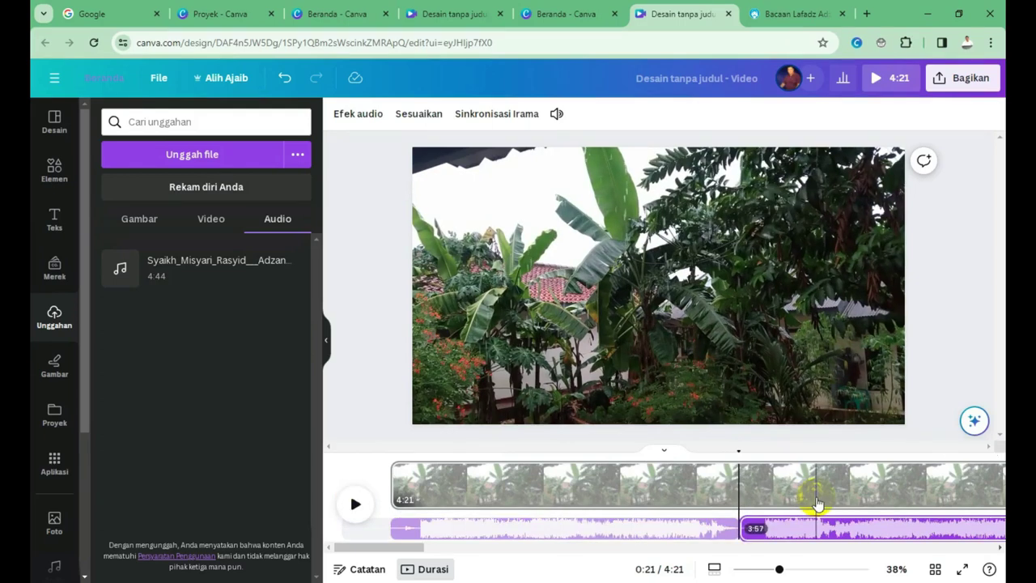
key(ctrl+z)
click(743, 487)
right_click(747, 485)
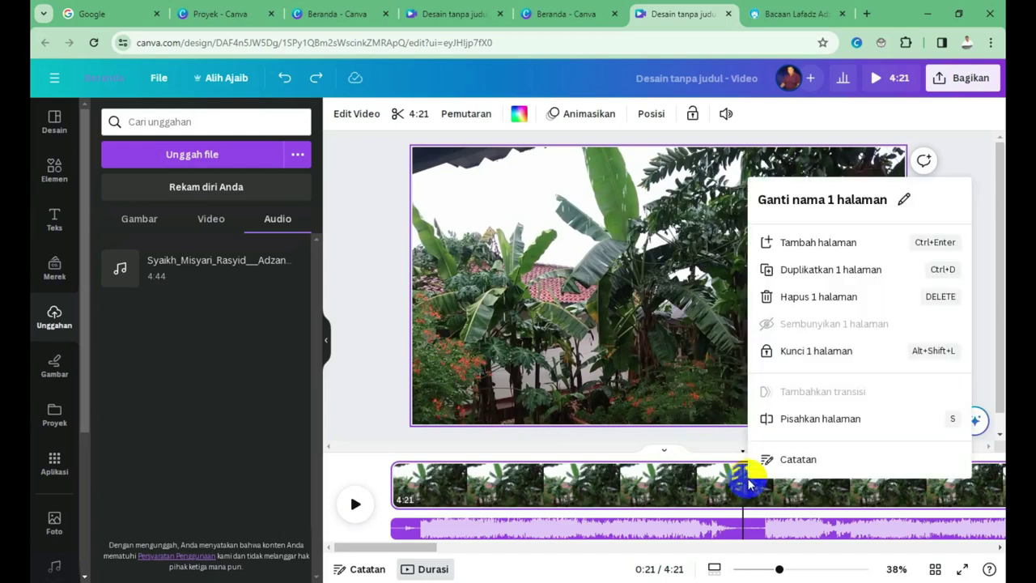
click(804, 420)
Step: Play the first video segment with its audio from the start and return the playhead to 0:00
click(393, 491)
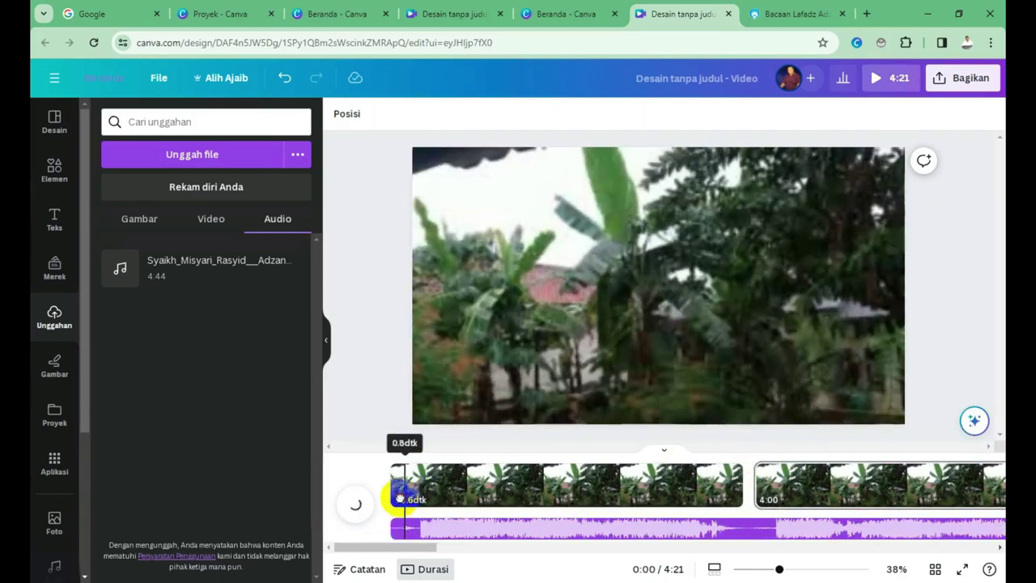
click(409, 496)
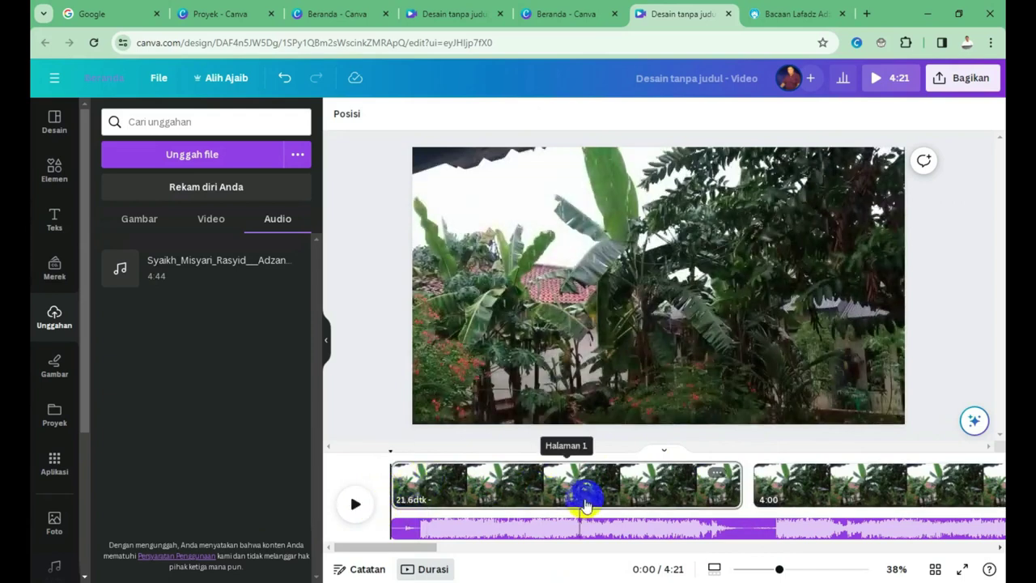
mouse_move(752, 492)
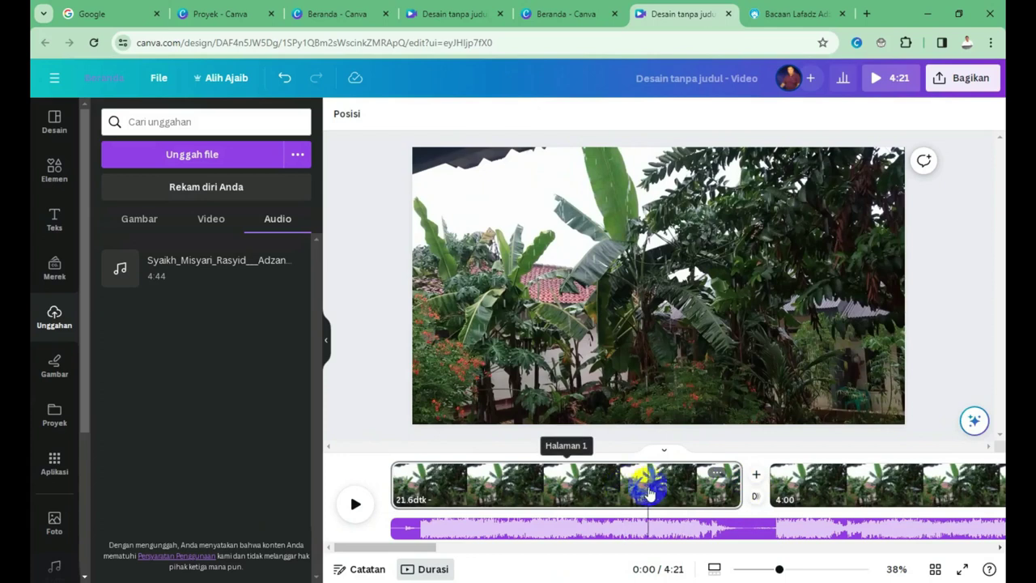
click(355, 504)
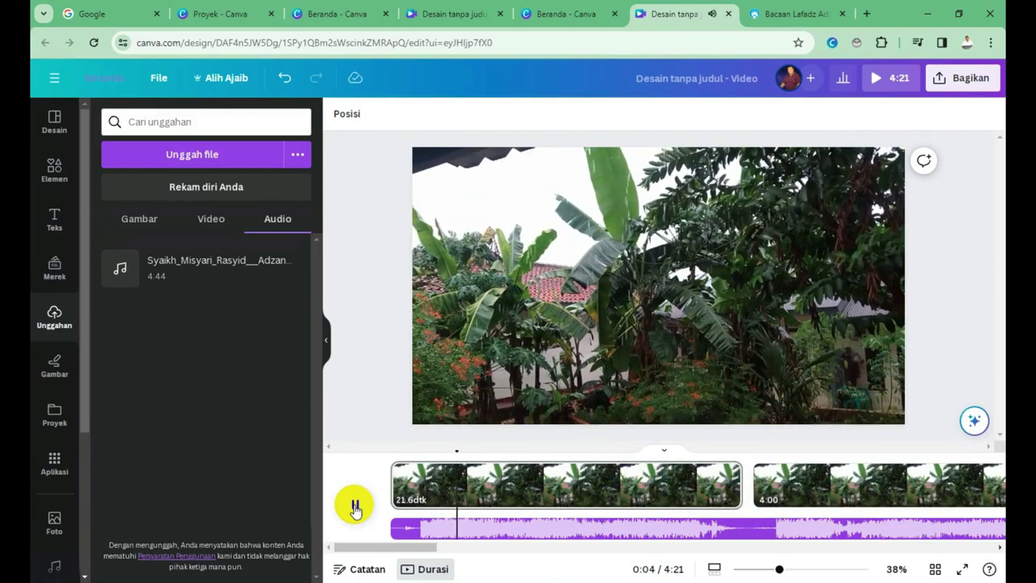
click(355, 503)
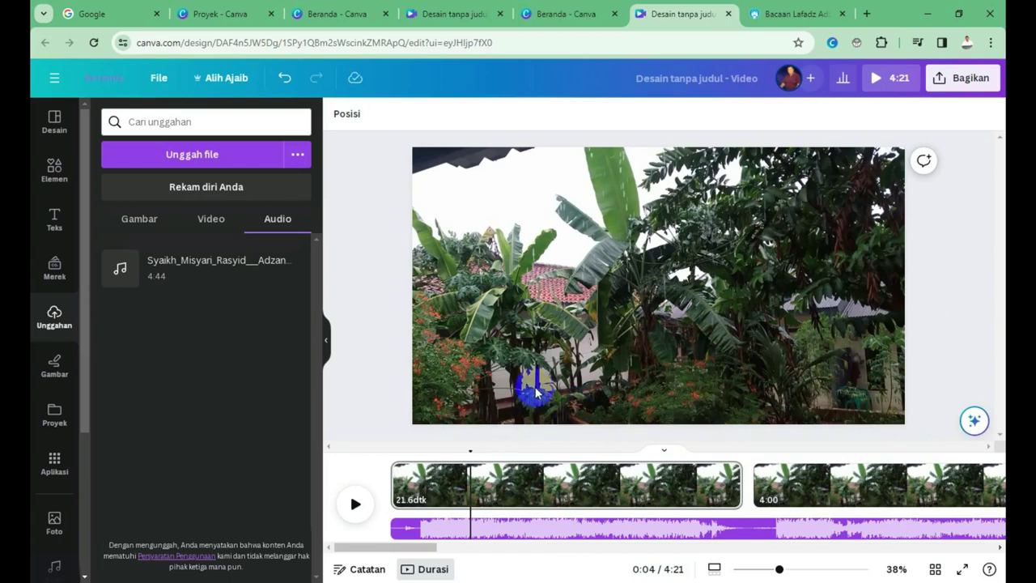
key(Home)
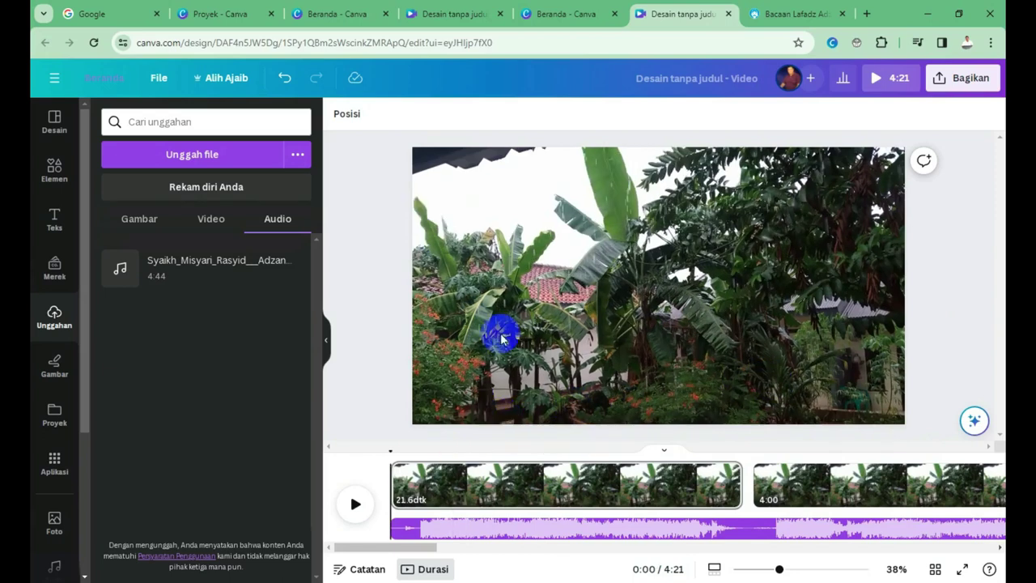
Step: Add a default heading to the first video page and copy the first Arabic line of the iqomat text on the tirto.id page
click(778, 18)
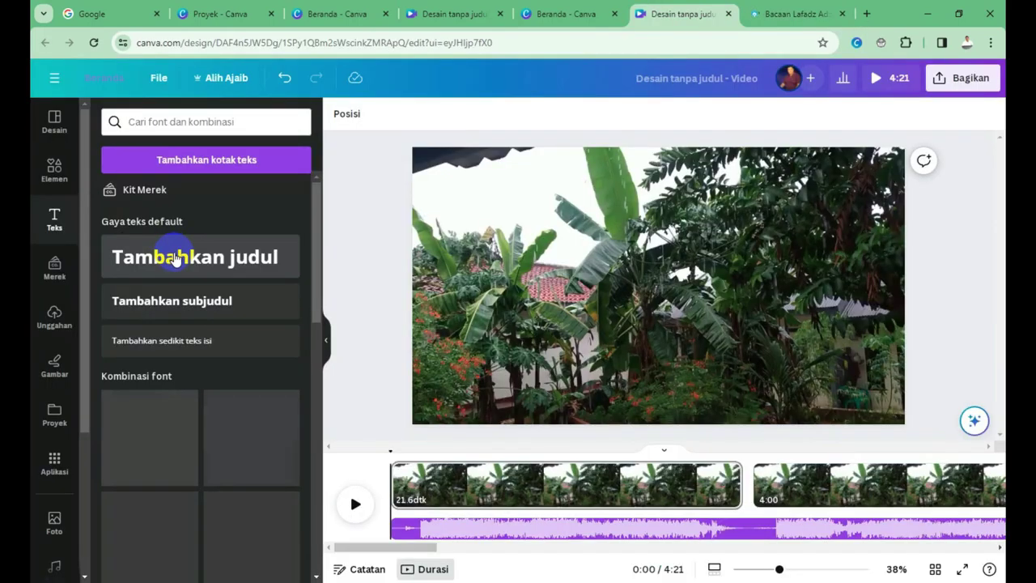
click(174, 257)
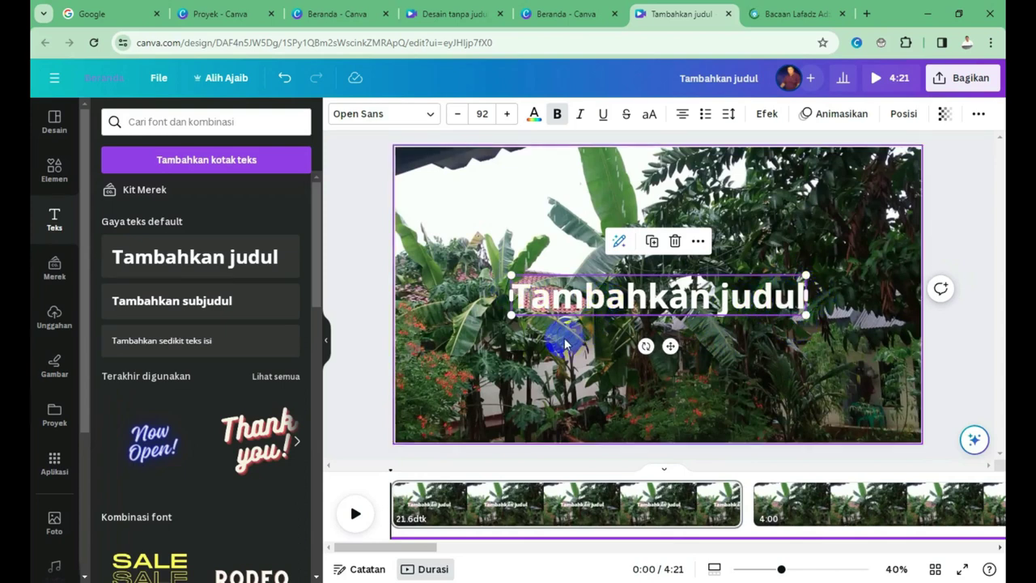
click(796, 14)
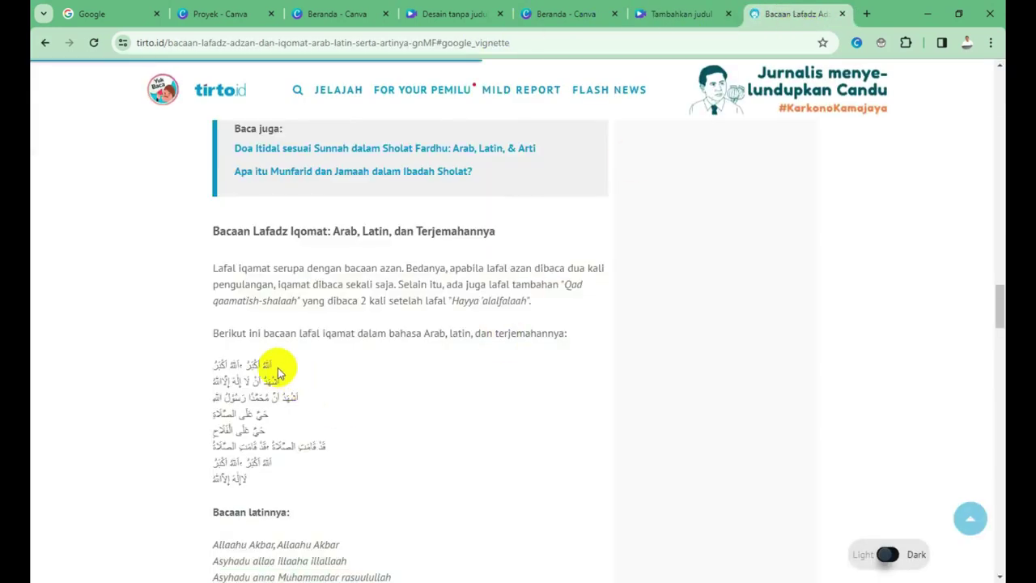
drag(274, 366, 213, 364)
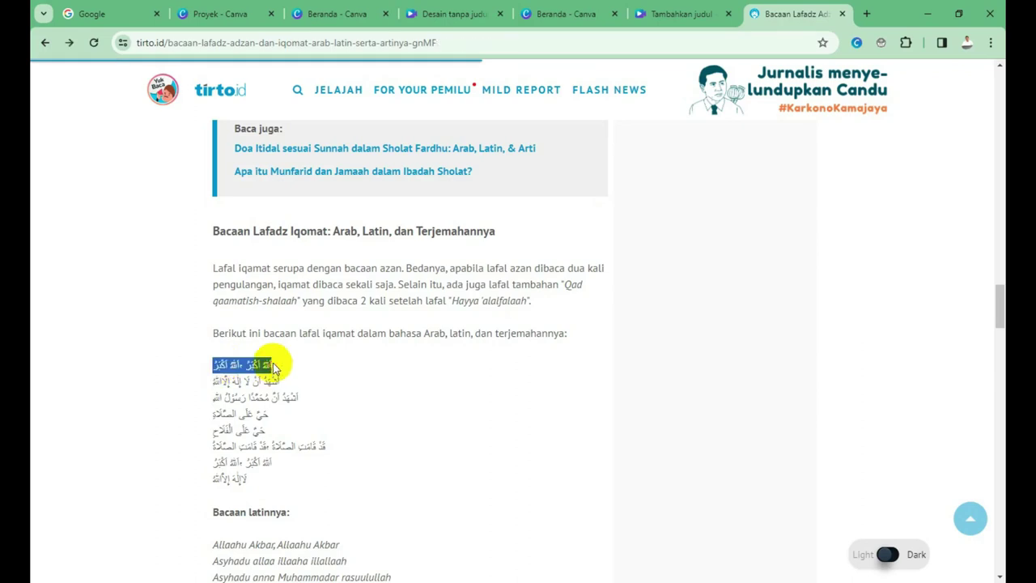
right_click(265, 359)
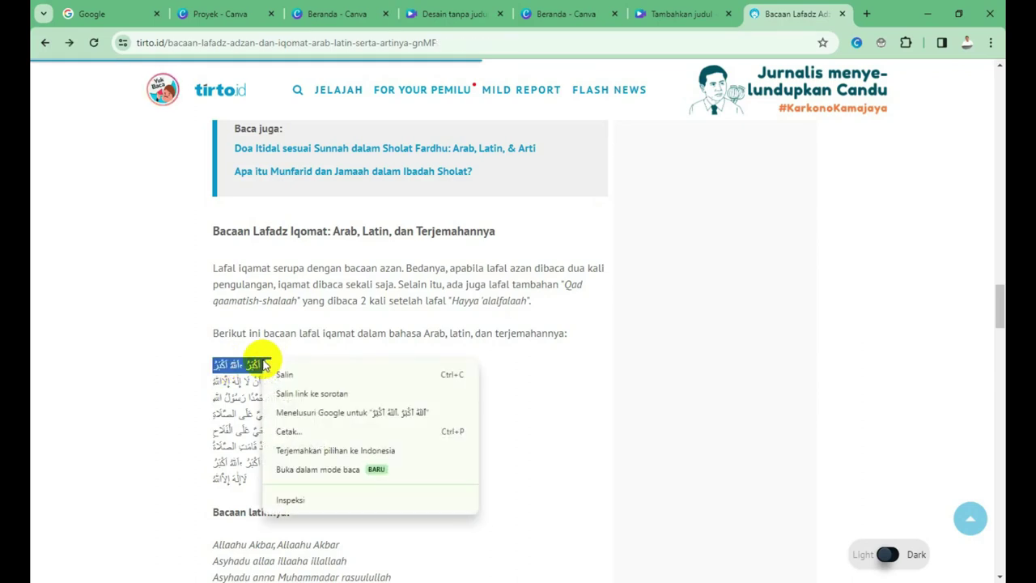
click(276, 372)
click(364, 425)
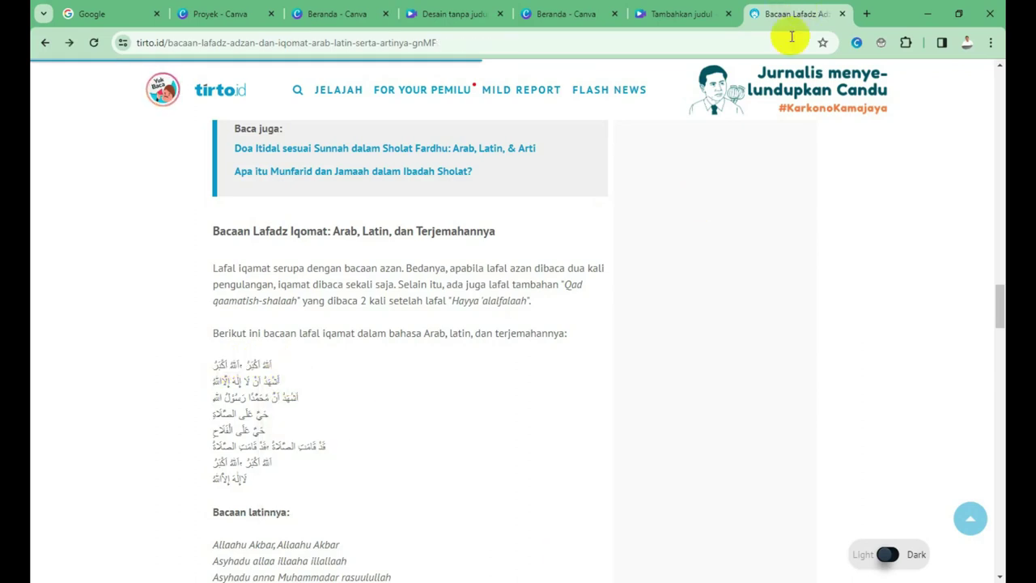
Step: Back in the Canva design, replace the heading's placeholder with the copied Arabic line and delete the appended "Baca selengkapnya" attribution text
click(674, 14)
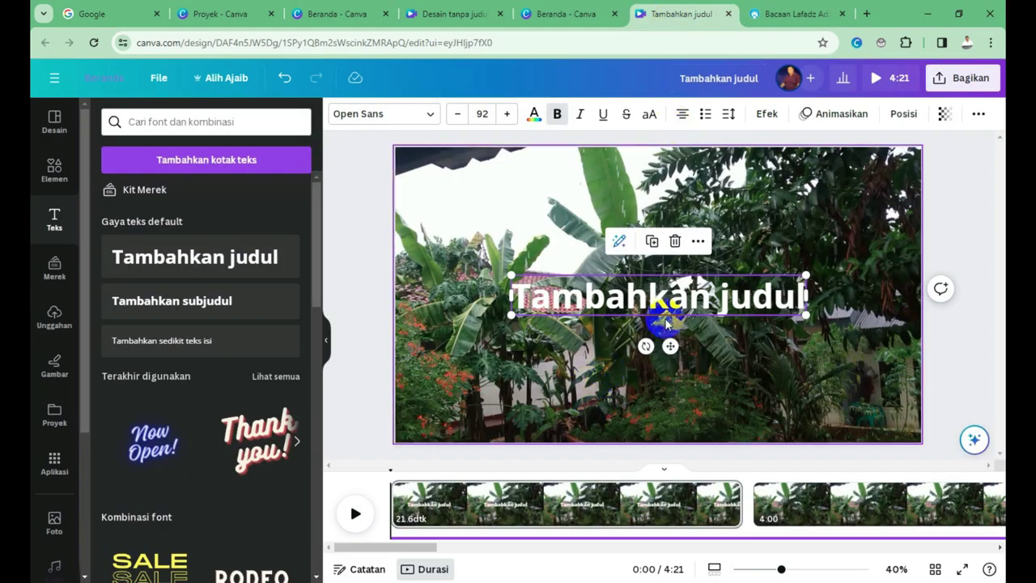
double_click(664, 287)
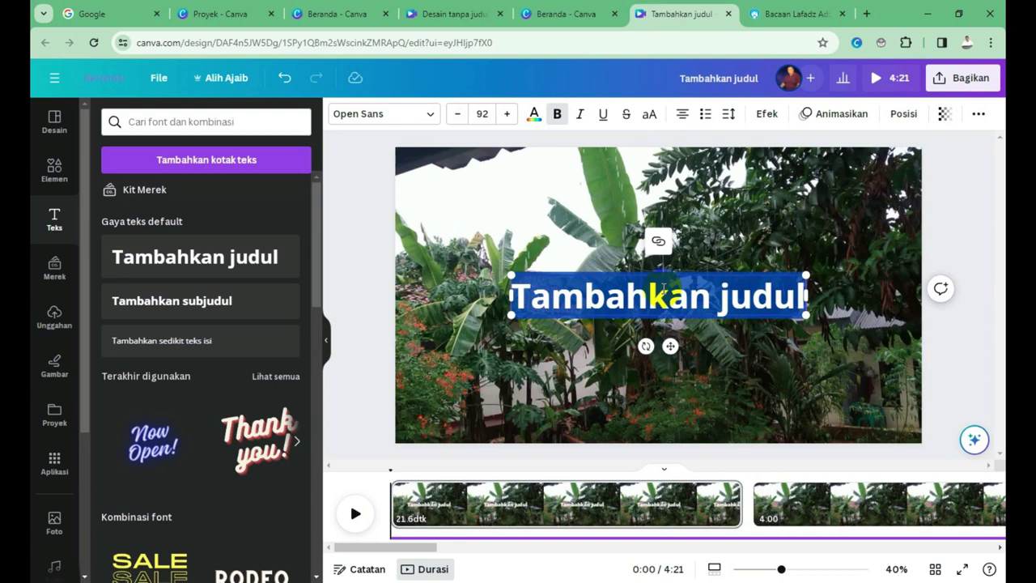
key(ctrl+v)
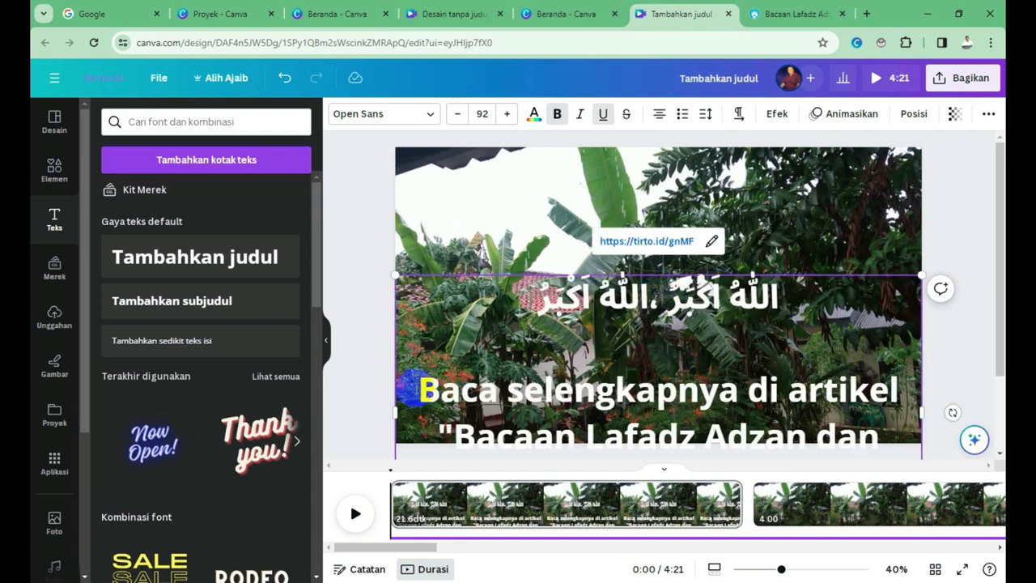
drag(421, 382, 892, 458)
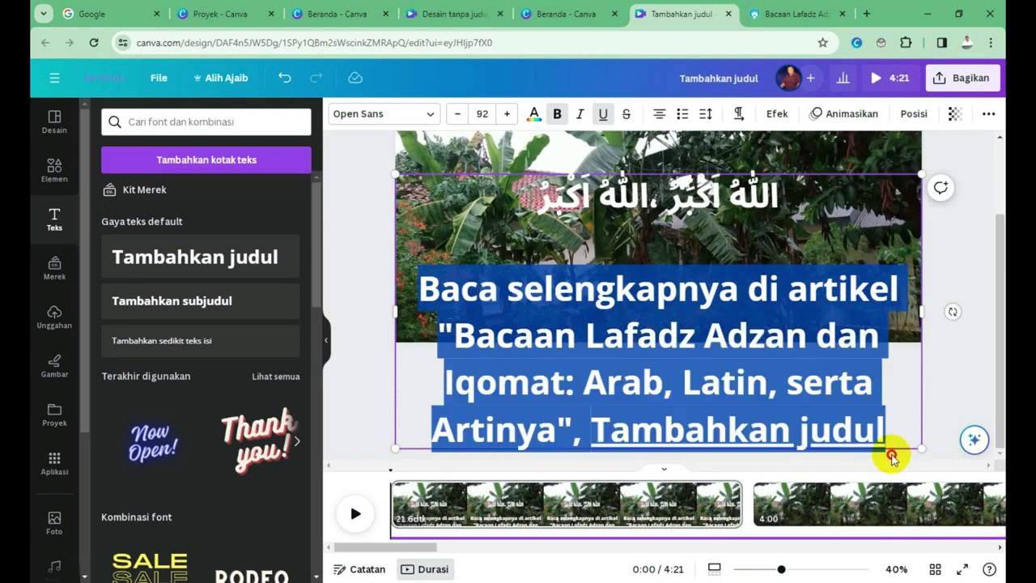
key(BackSpace)
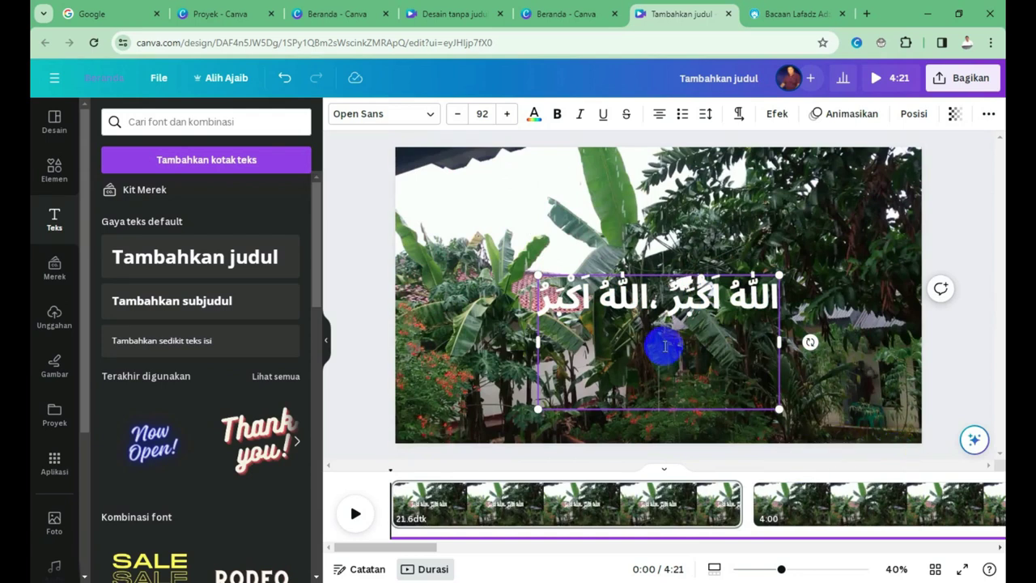
Step: Remove the empty lines below the Arabic text so its text box fits a single line
click(944, 353)
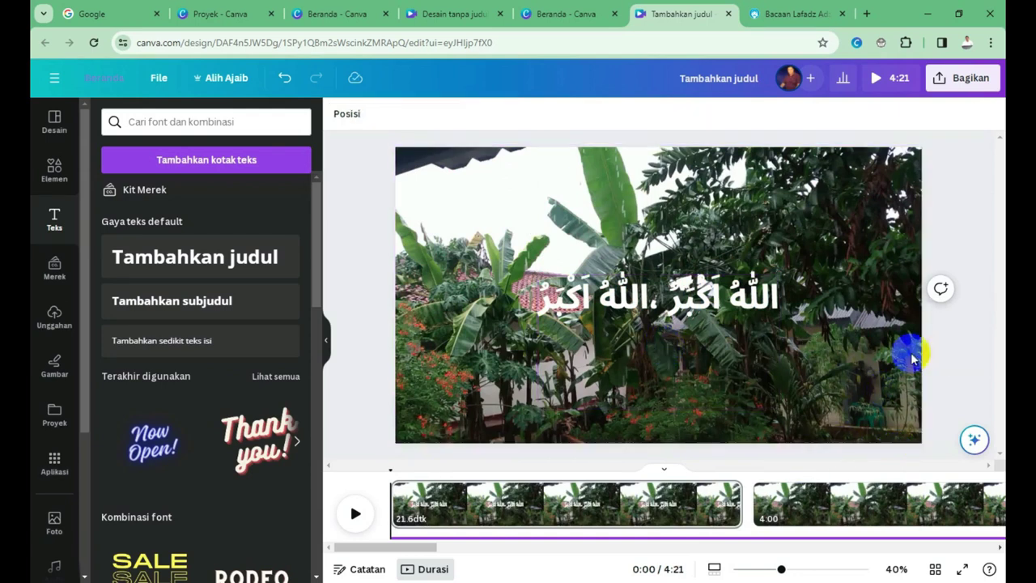
click(739, 350)
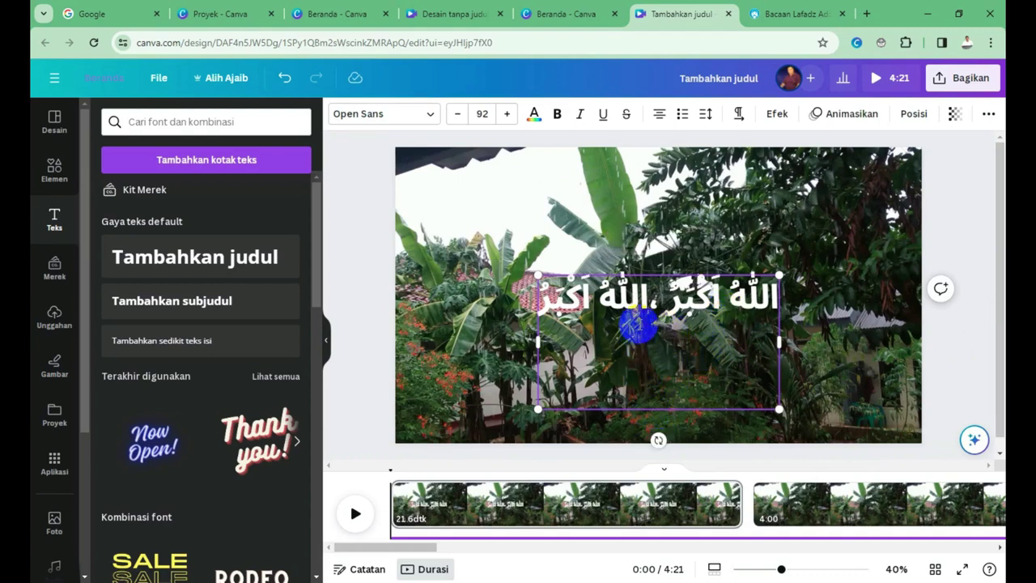
click(662, 285)
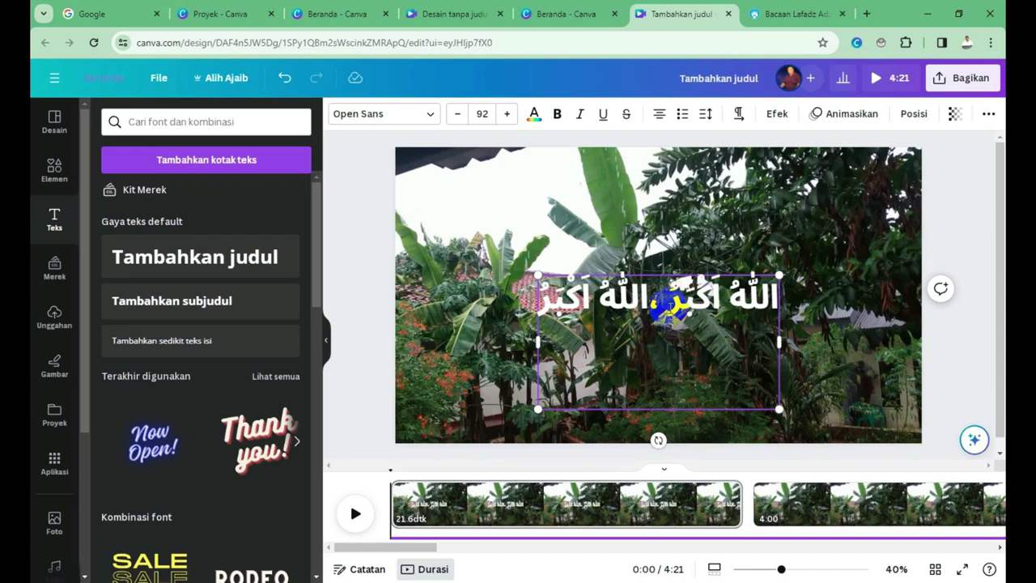
click(662, 308)
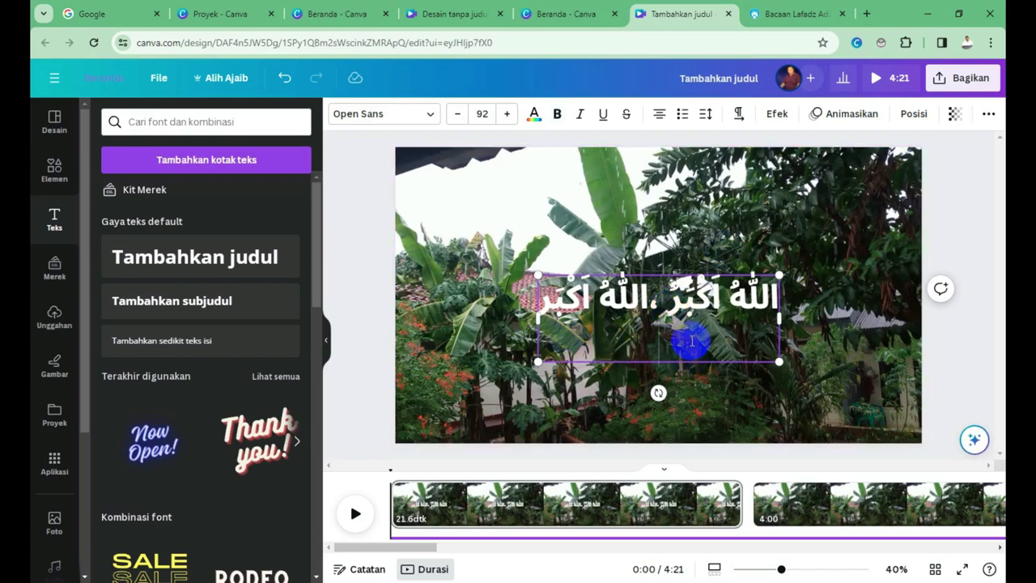
click(692, 342)
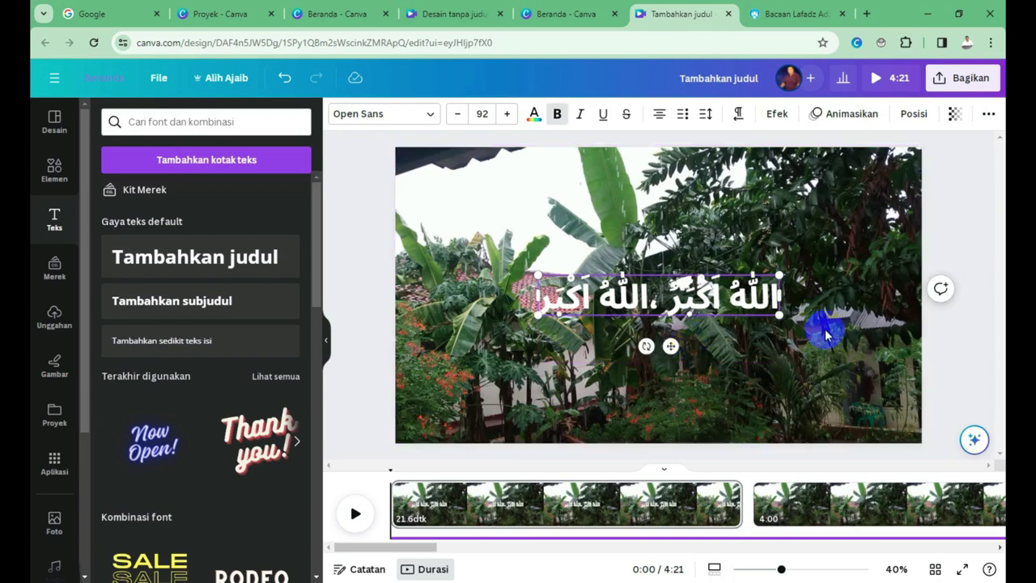
click(957, 351)
Step: Shift the Arabic heading slightly down and left, and place a default subheading below it
click(679, 296)
drag(680, 298, 677, 308)
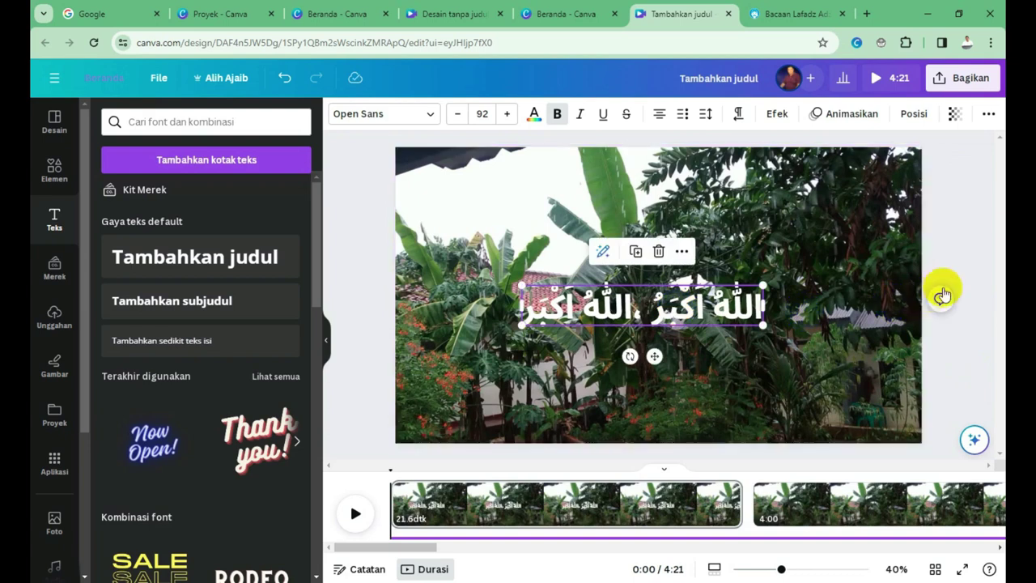
click(694, 358)
click(564, 344)
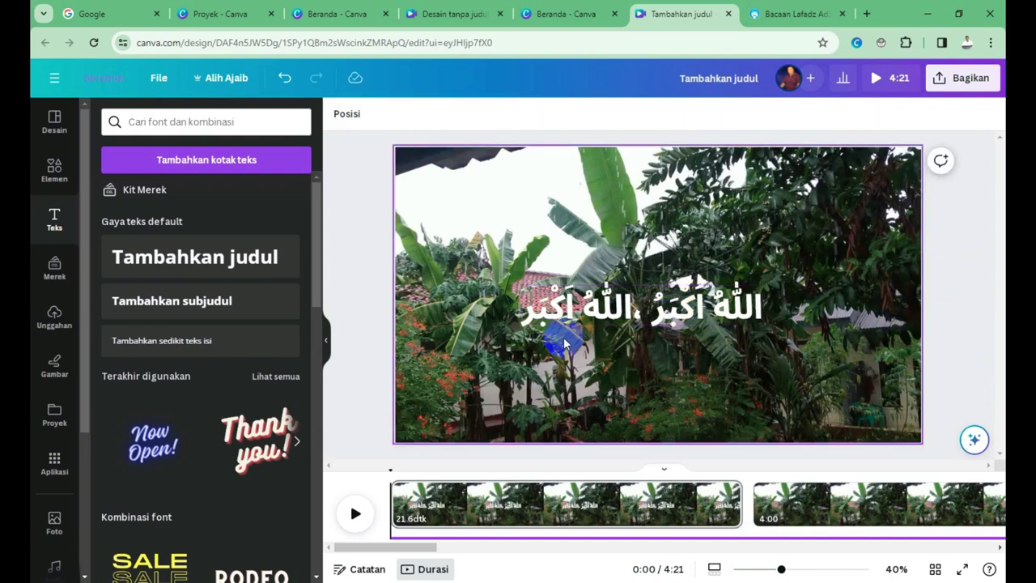
click(170, 313)
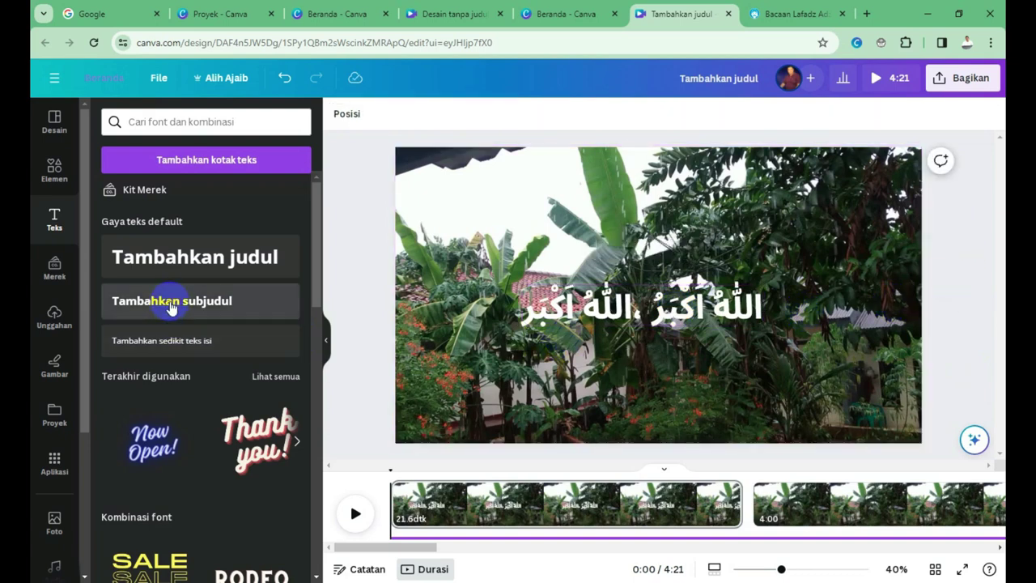
mouse_move(170, 307)
mouse_down()
mouse_move(162, 310)
mouse_move(664, 375)
mouse_move(666, 408)
mouse_move(651, 411)
mouse_up()
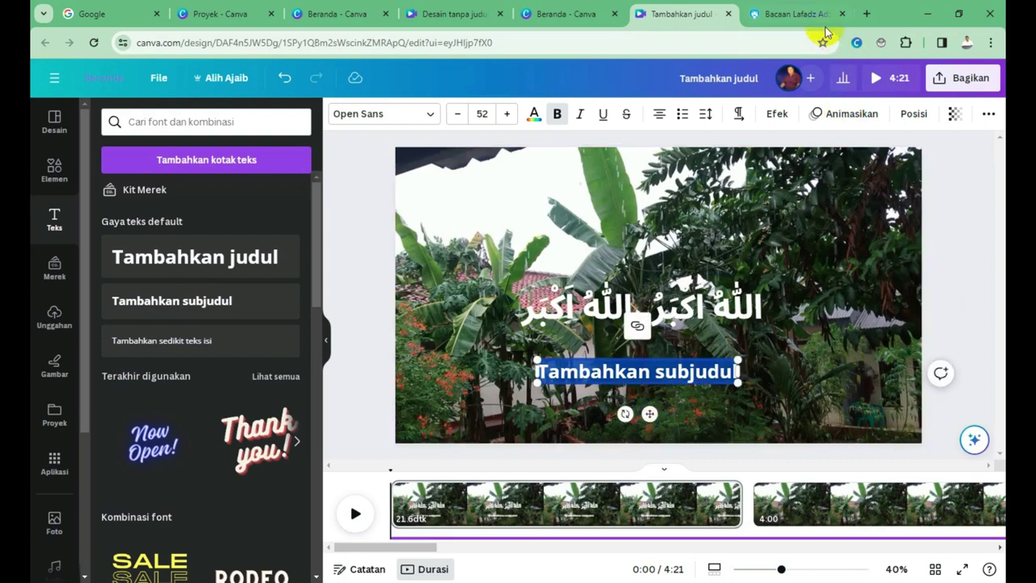
Step: Copy the first translation line, "Allah Maha Besar, Allah Maha Besar.", from the Artinya section of the tirto.id page
click(782, 14)
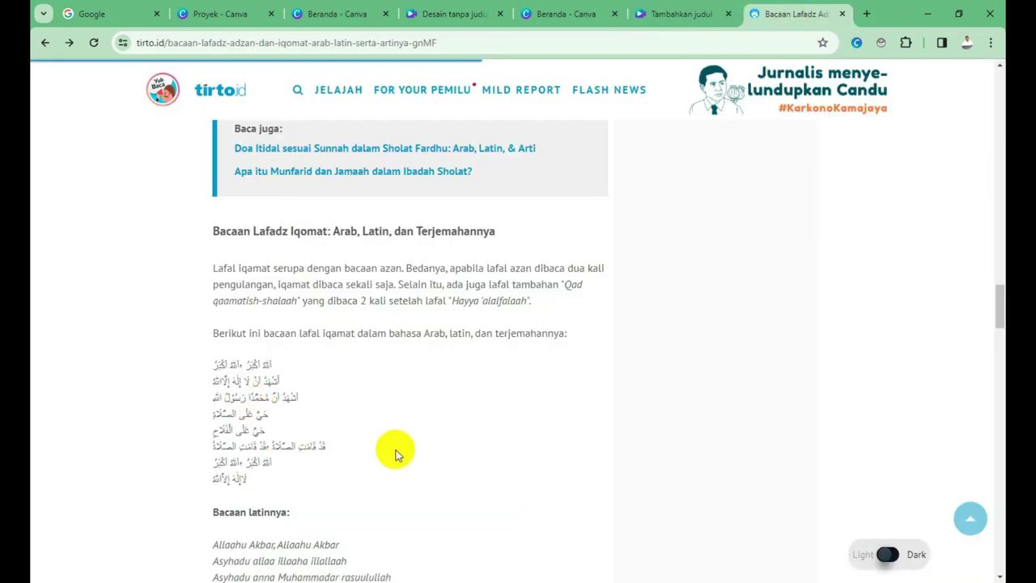
scroll(398, 447, down, 5)
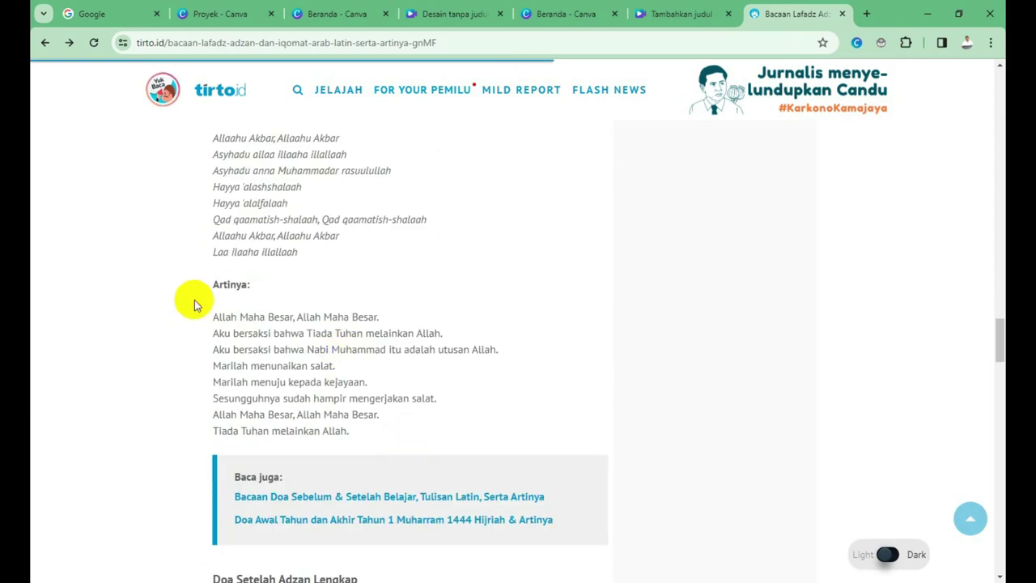
drag(212, 316, 383, 315)
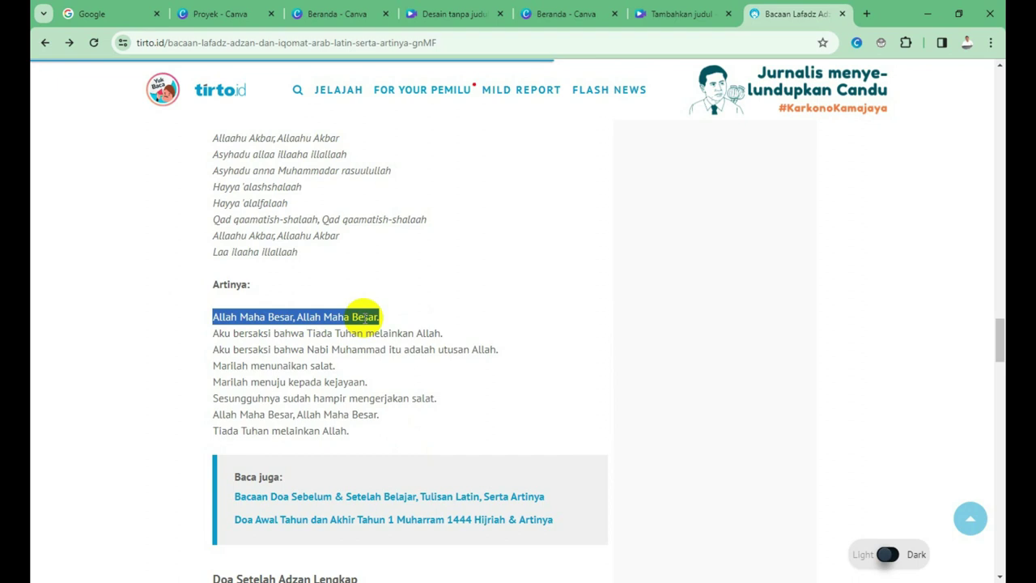
right_click(364, 318)
click(381, 333)
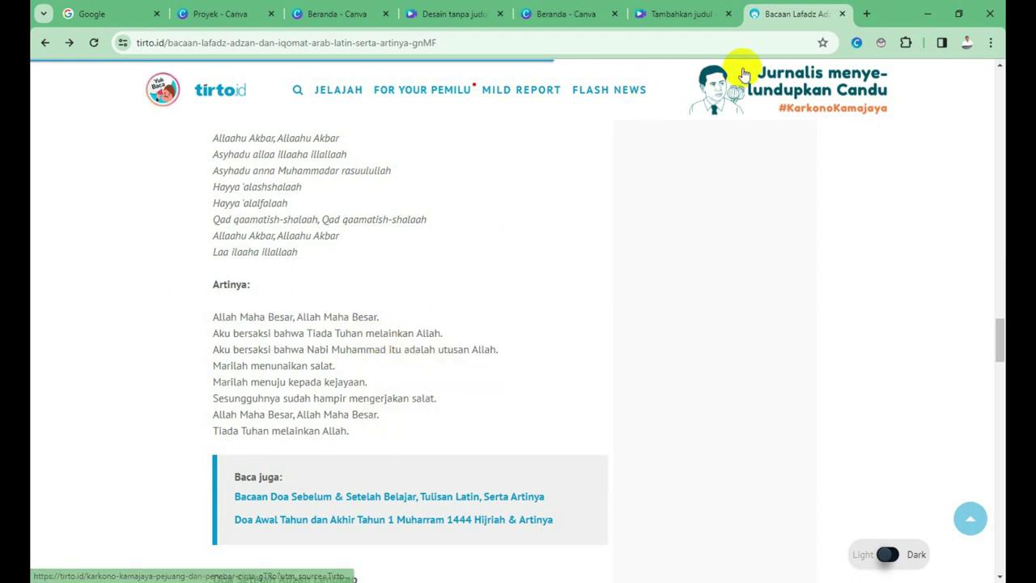
Step: Replace the subheading's placeholder in the Canva design with the copied translation, and delete the appended article attribution and empty lines
click(666, 15)
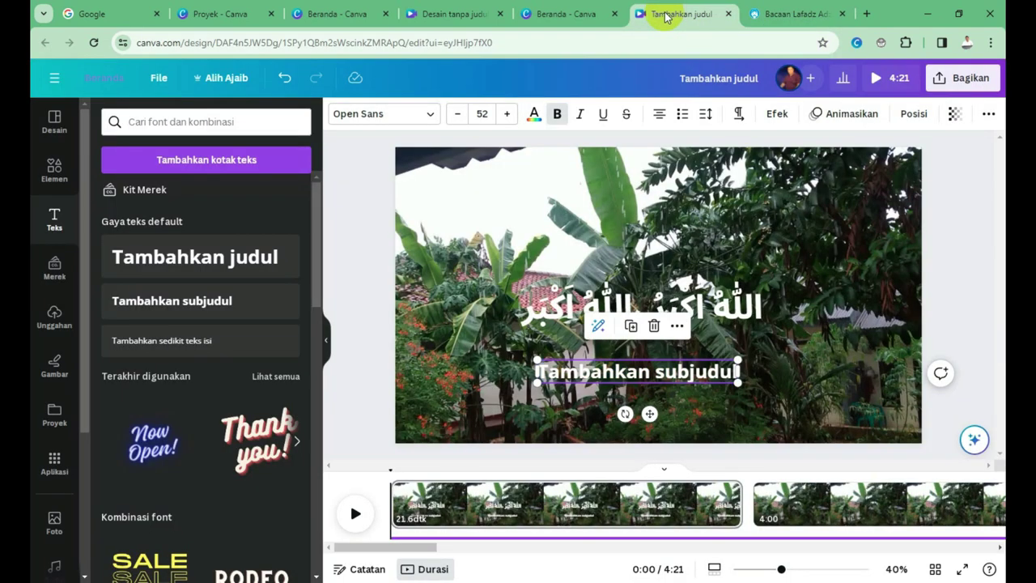
double_click(676, 372)
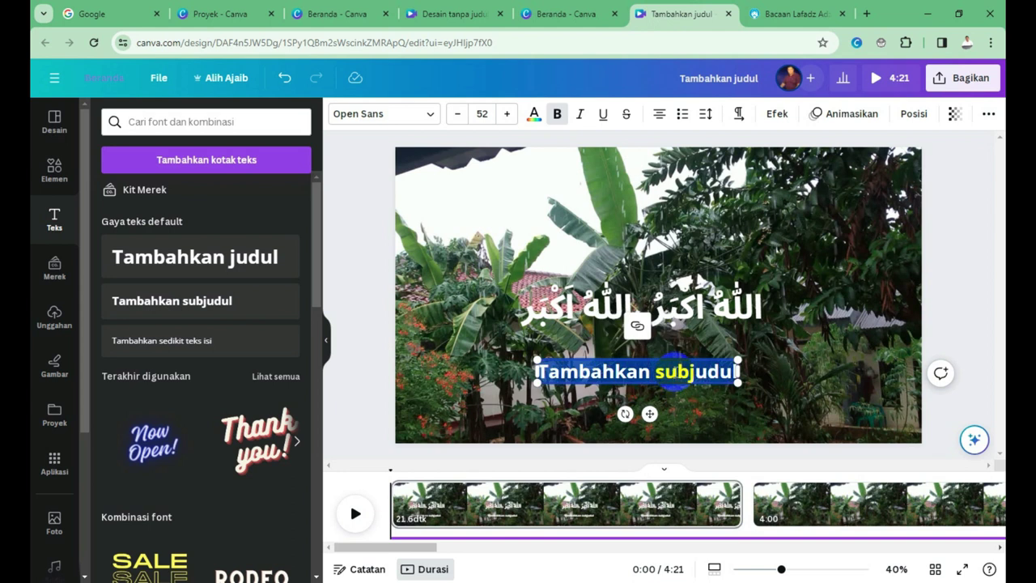
key(ctrl+v)
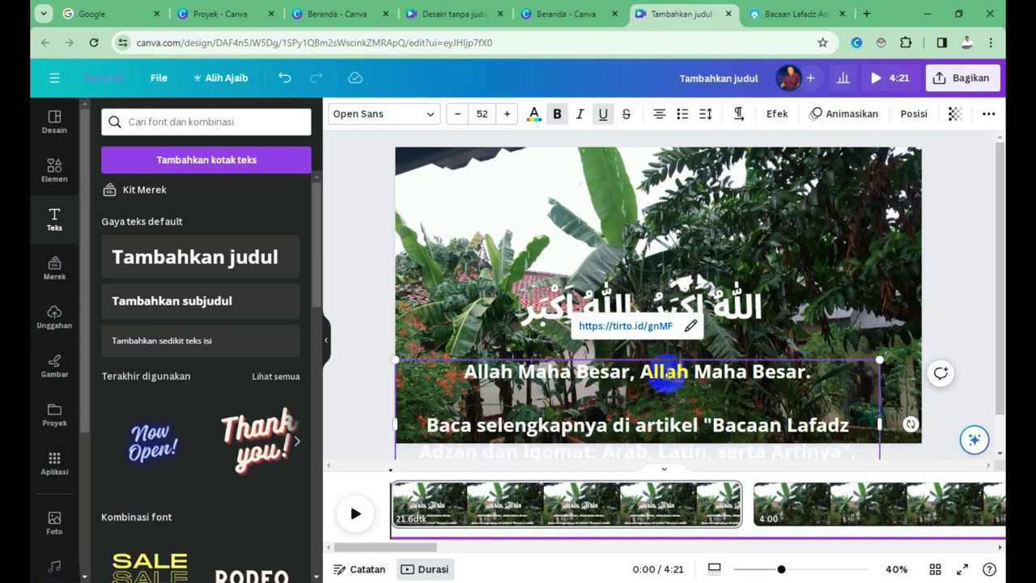
drag(397, 439, 844, 463)
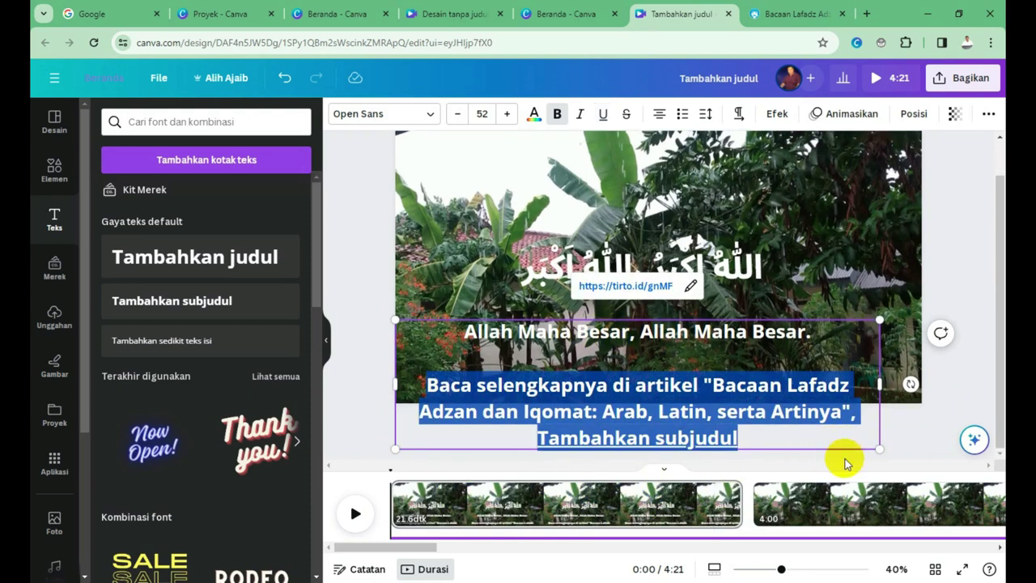
key(BackSpace)
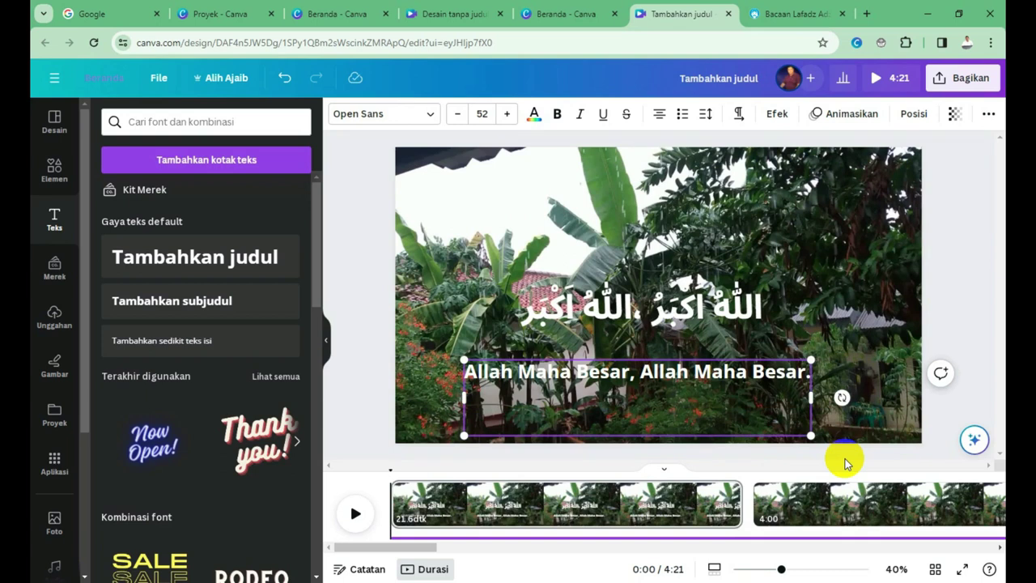
click(661, 407)
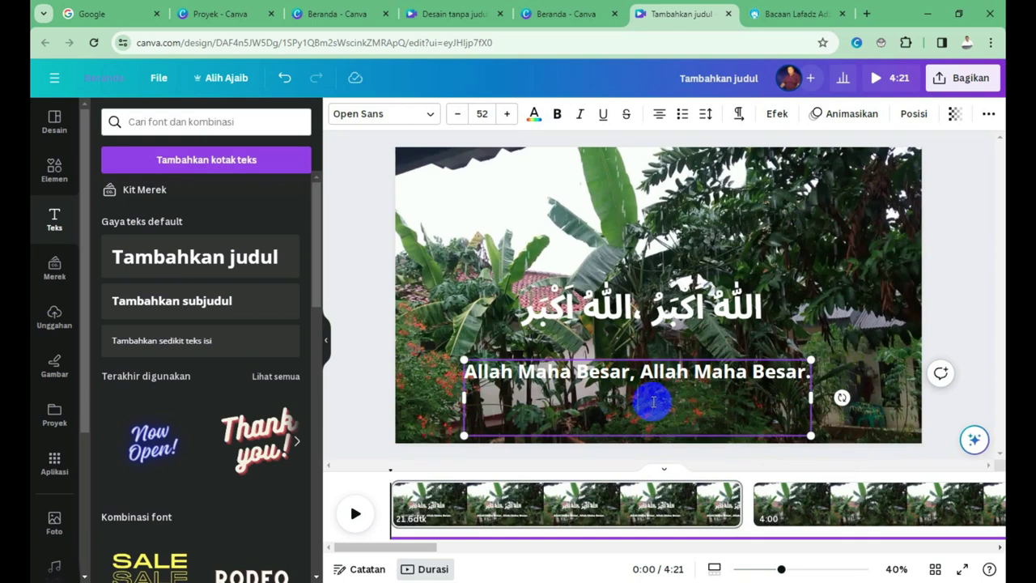
key(BackSpace)
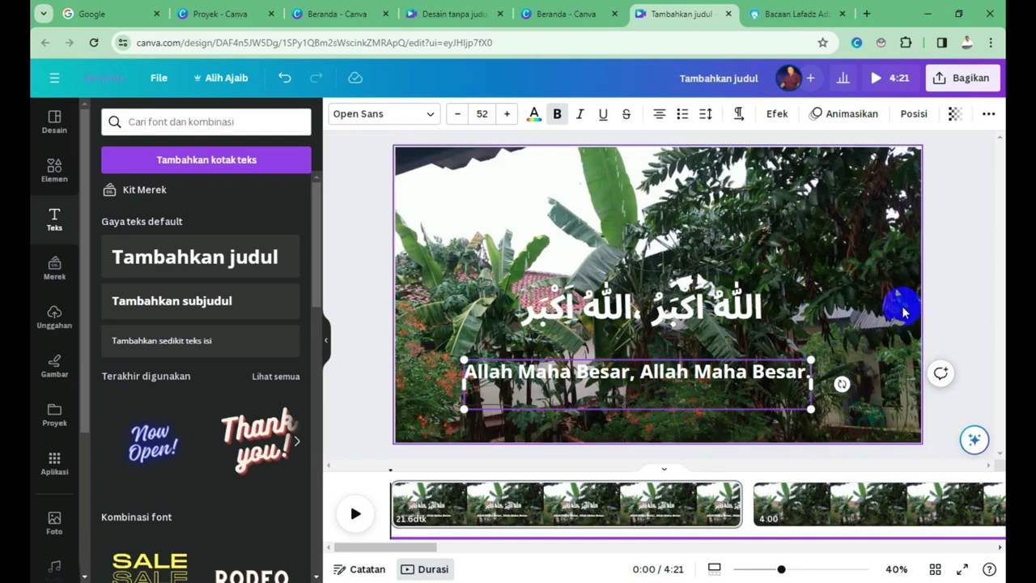
click(644, 397)
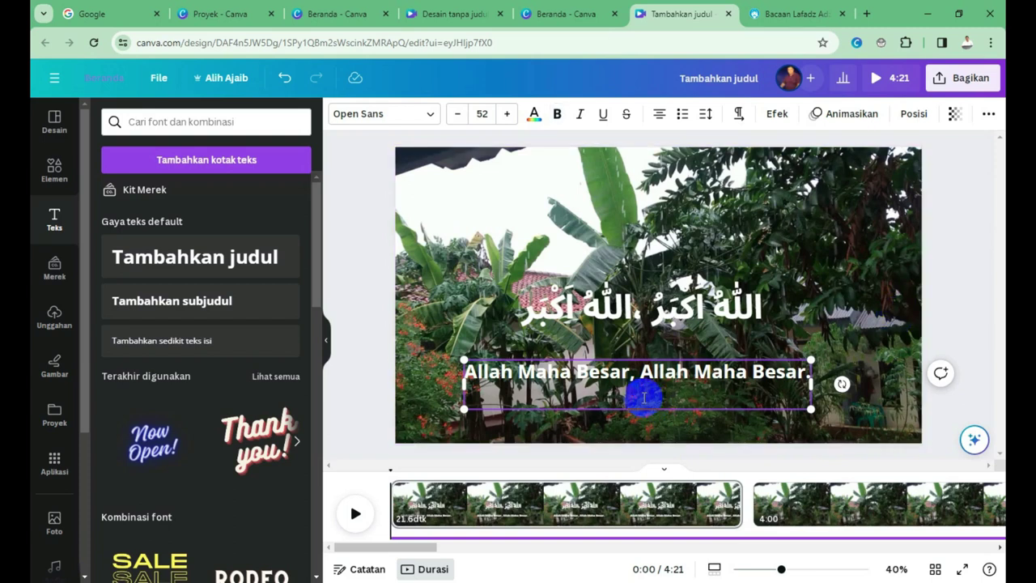
key(BackSpace)
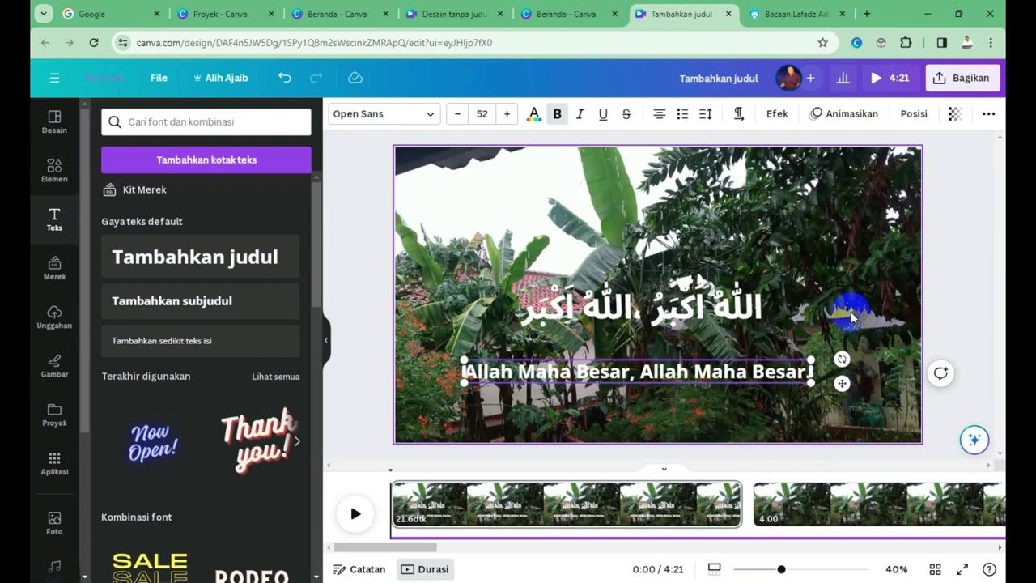
Step: Move the translation slightly lower on the page, then bring the Arabic heading down just above it and leave the heading selected
click(984, 294)
click(657, 379)
drag(657, 379, 655, 389)
click(677, 302)
drag(677, 301, 656, 330)
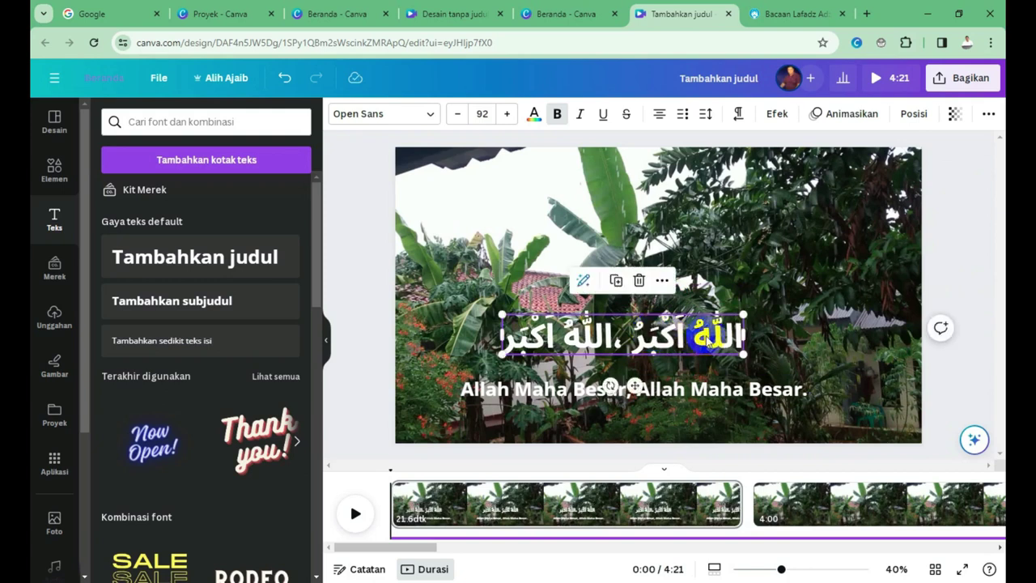
click(962, 283)
click(654, 346)
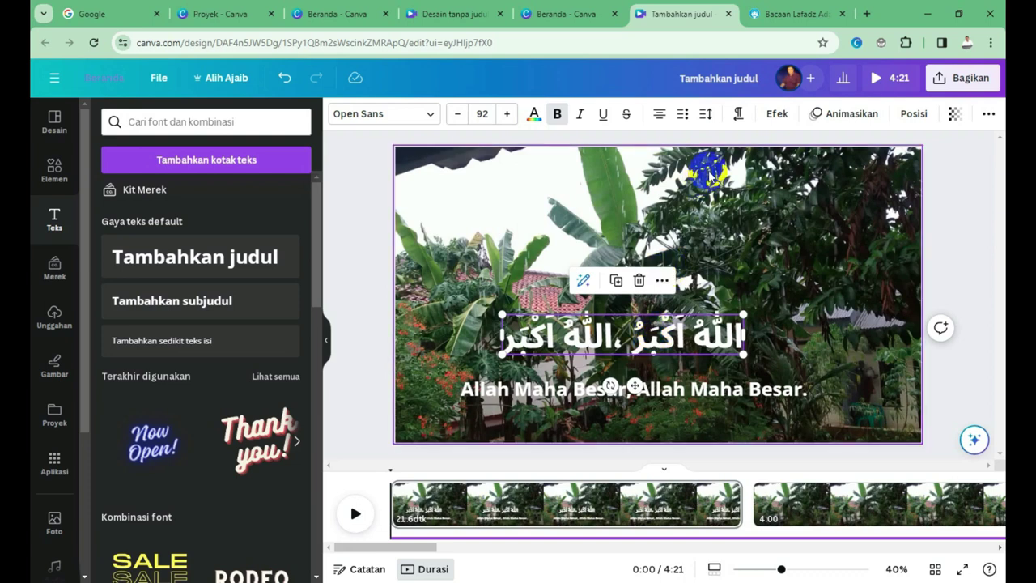
Step: Apply the Kerangka outline effect to the Arabic heading with thickness 76 and the blue colour #3937B8
click(775, 115)
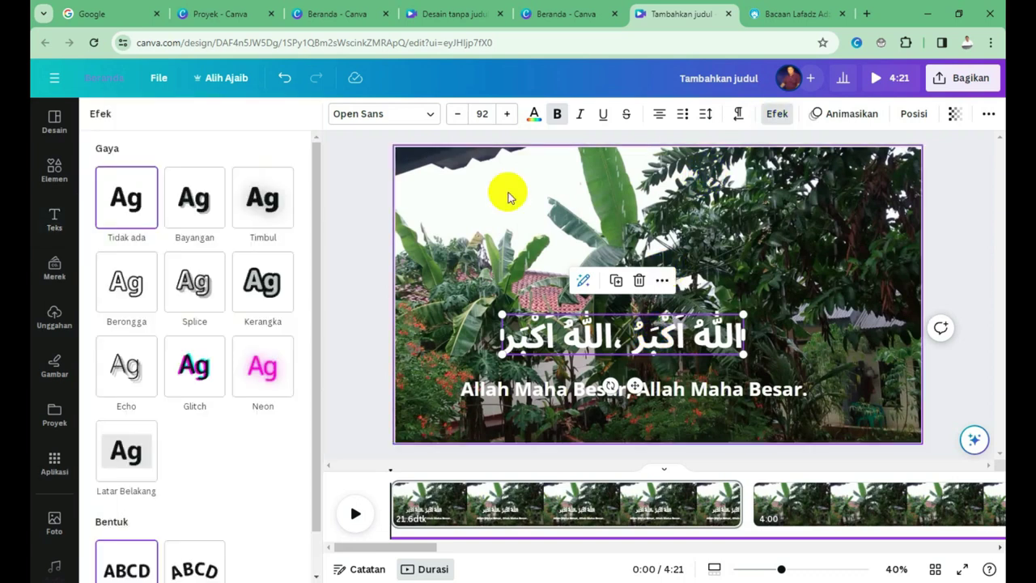
click(261, 290)
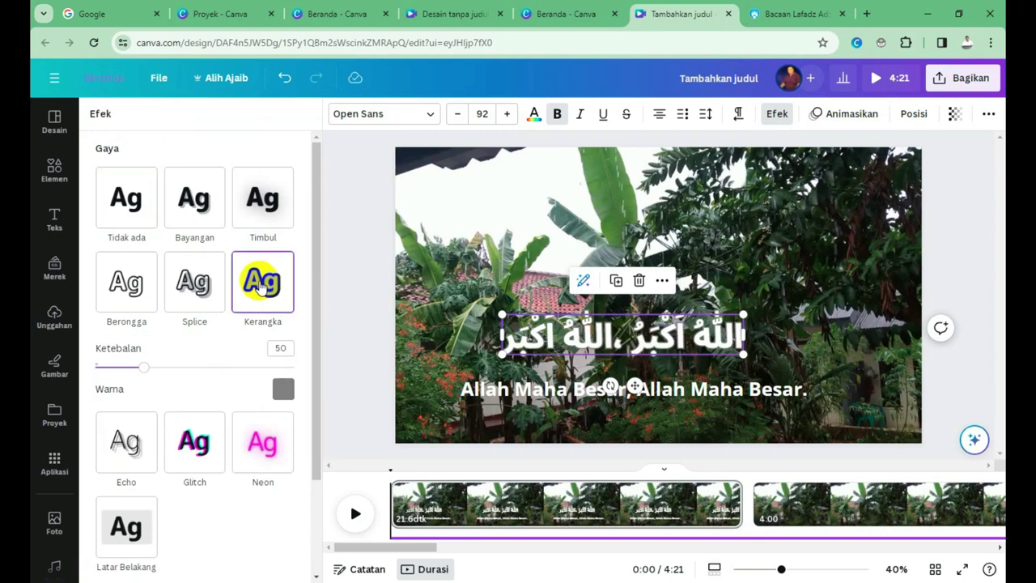
drag(143, 367, 168, 370)
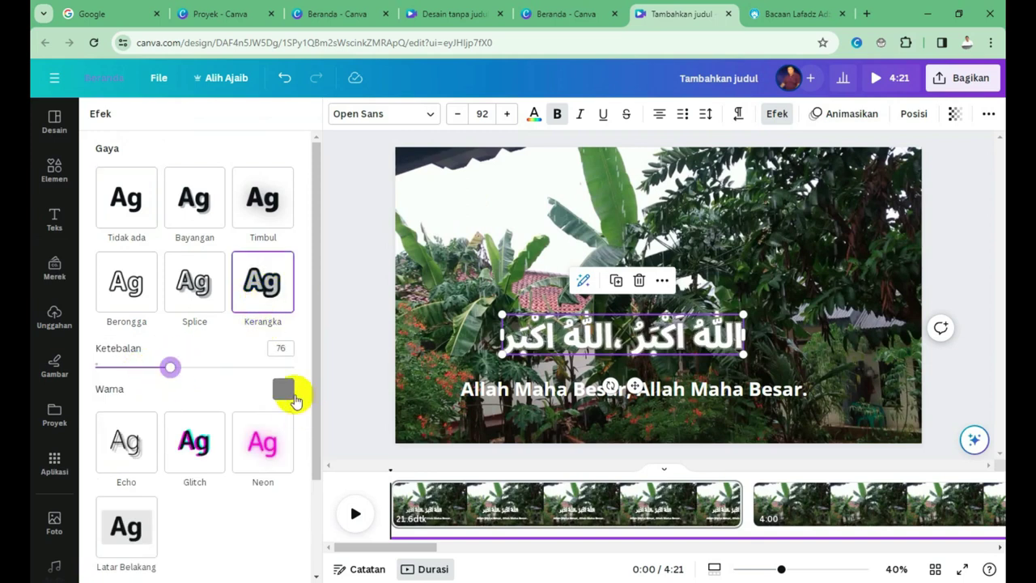
click(283, 389)
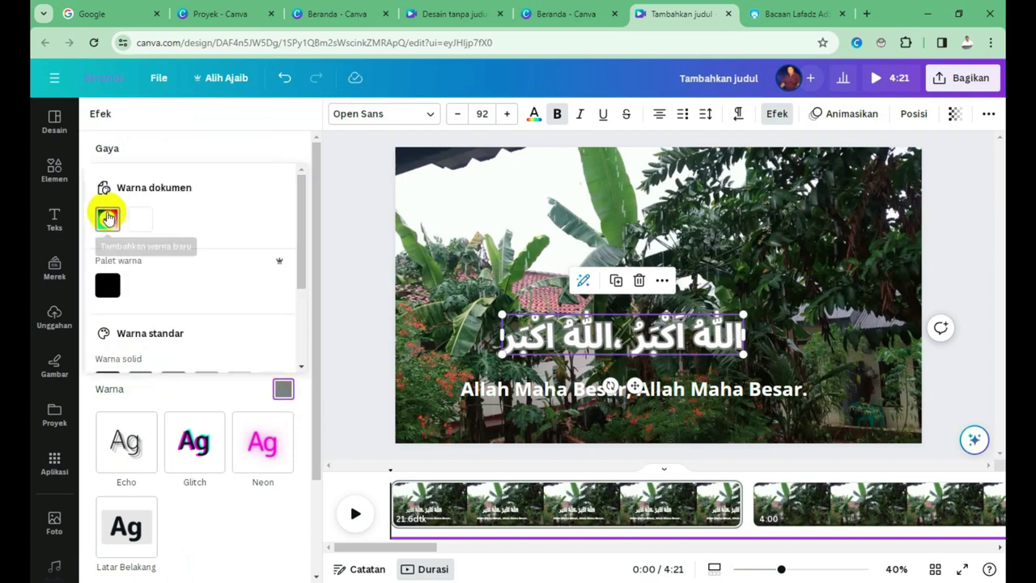
click(108, 219)
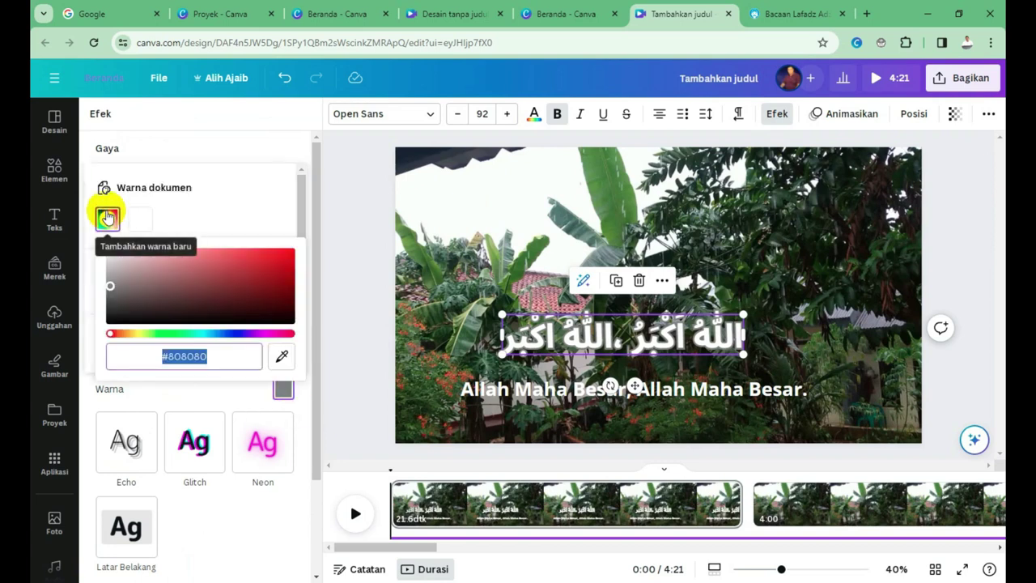
click(230, 334)
click(238, 270)
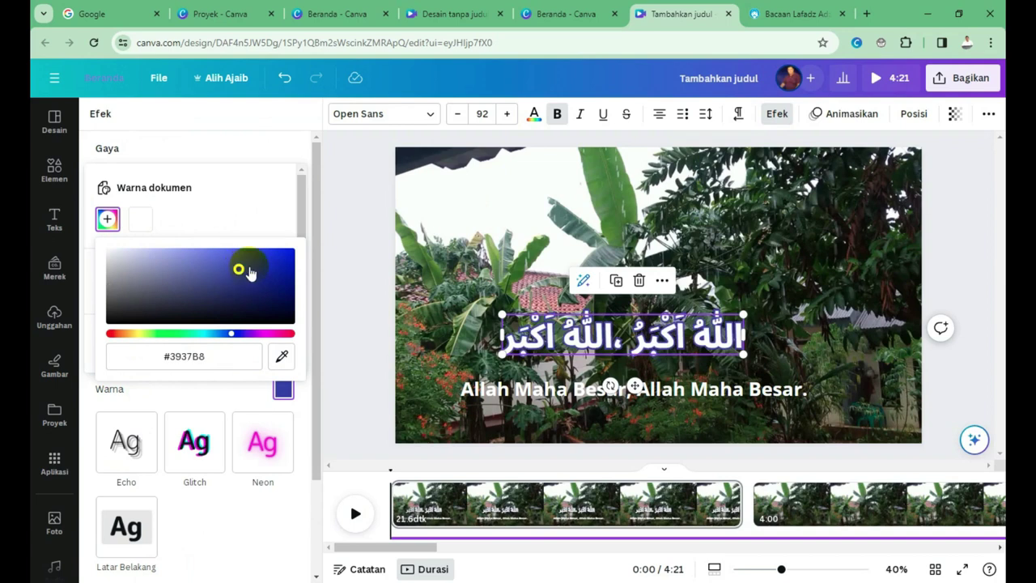
click(976, 234)
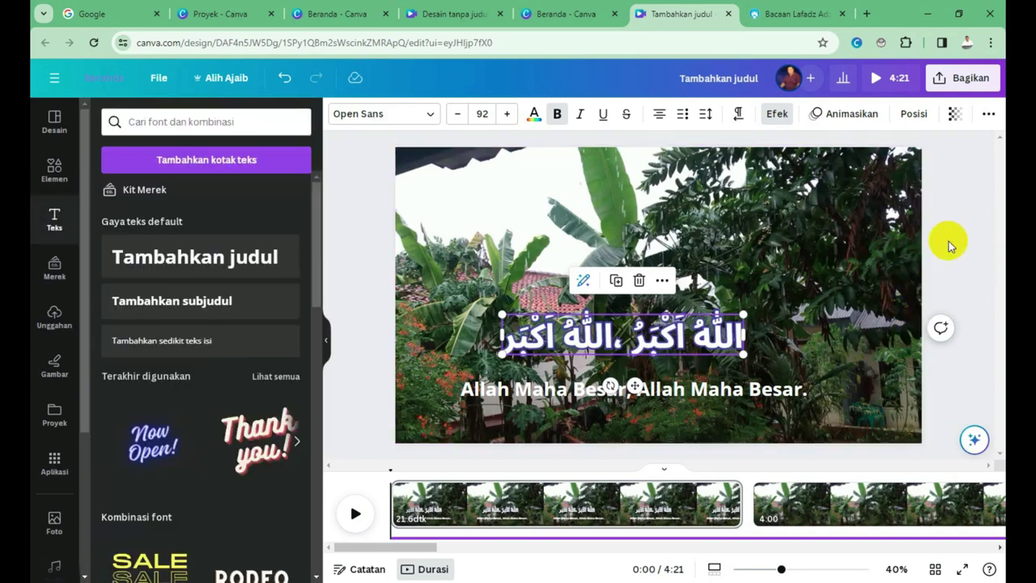
Step: Add the Denyut motion effect to the Arabic heading
double_click(697, 344)
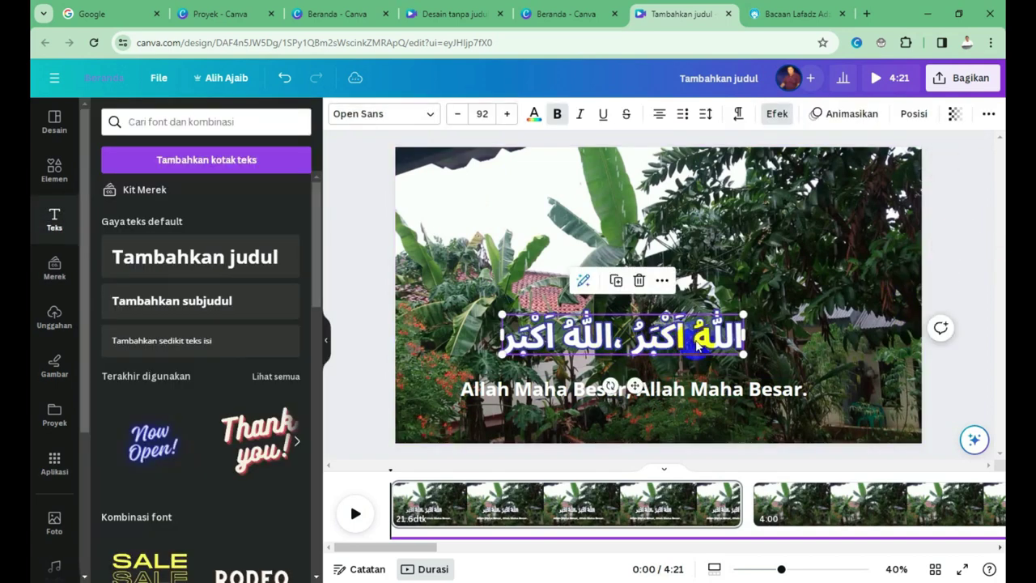
click(833, 113)
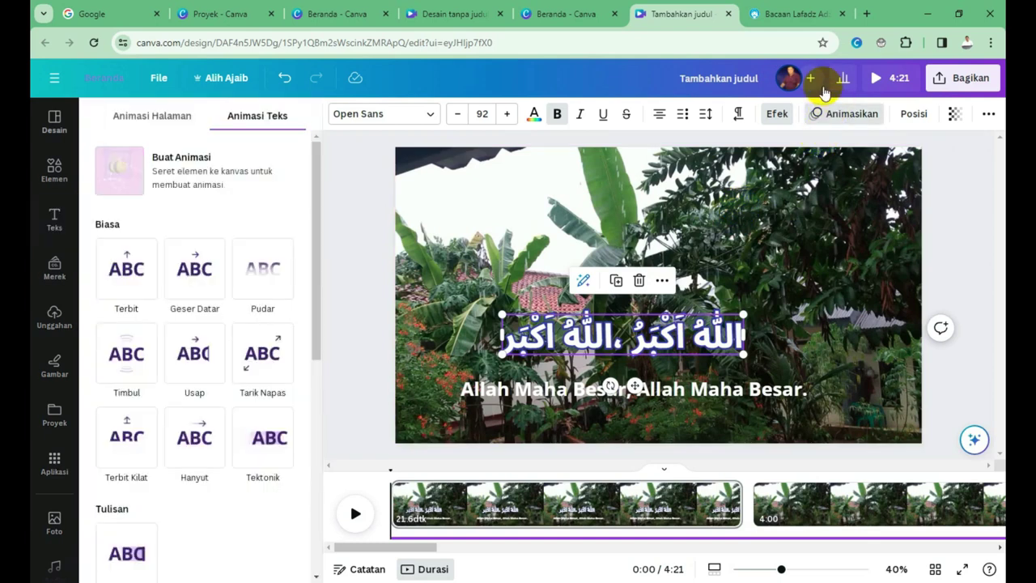
drag(311, 237, 331, 458)
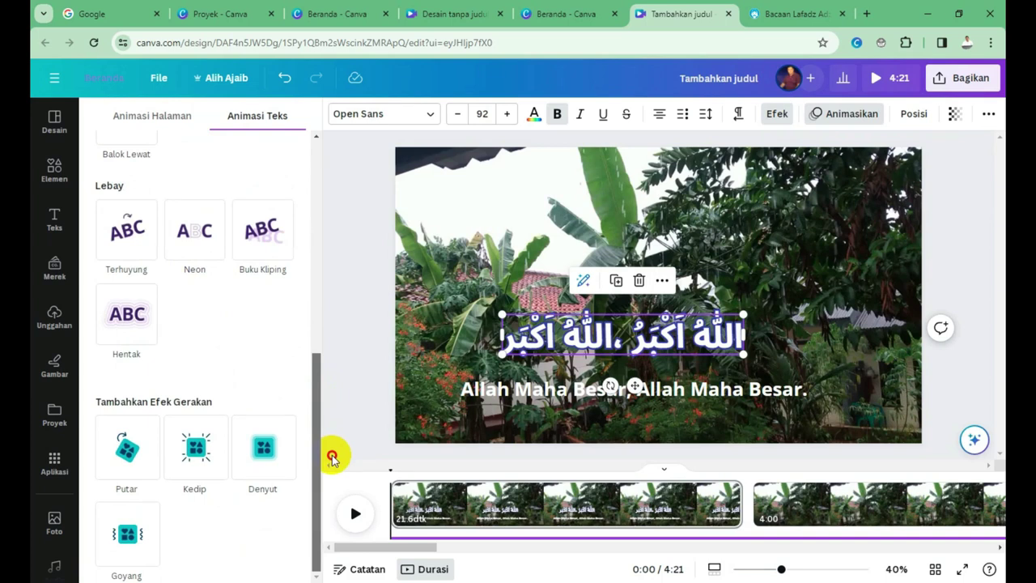
click(273, 496)
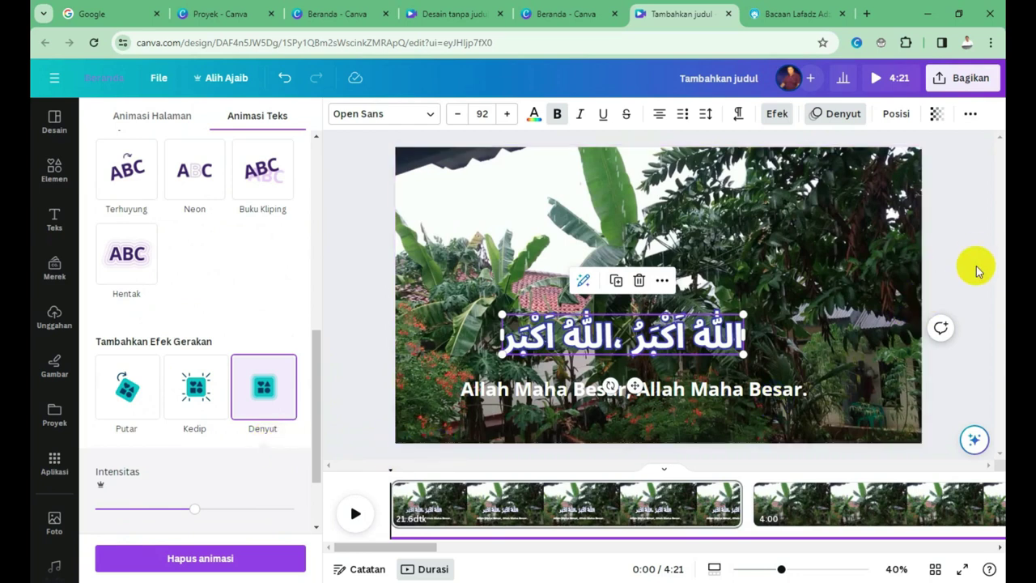
Step: Apply the Kerangka outline effect to the translation line with thickness 96 and the red colour #EB3737
click(640, 415)
click(636, 398)
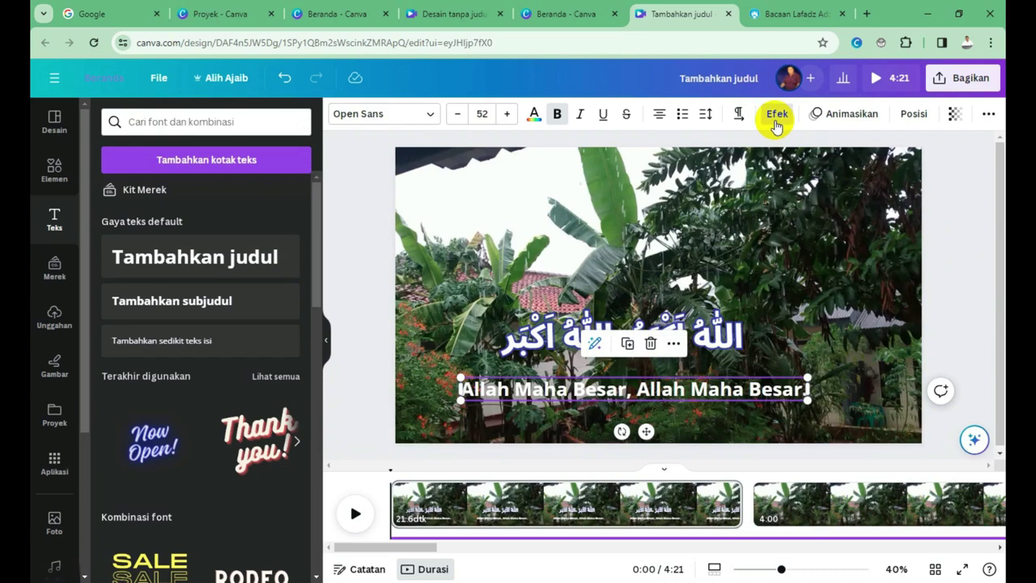
click(776, 120)
click(254, 290)
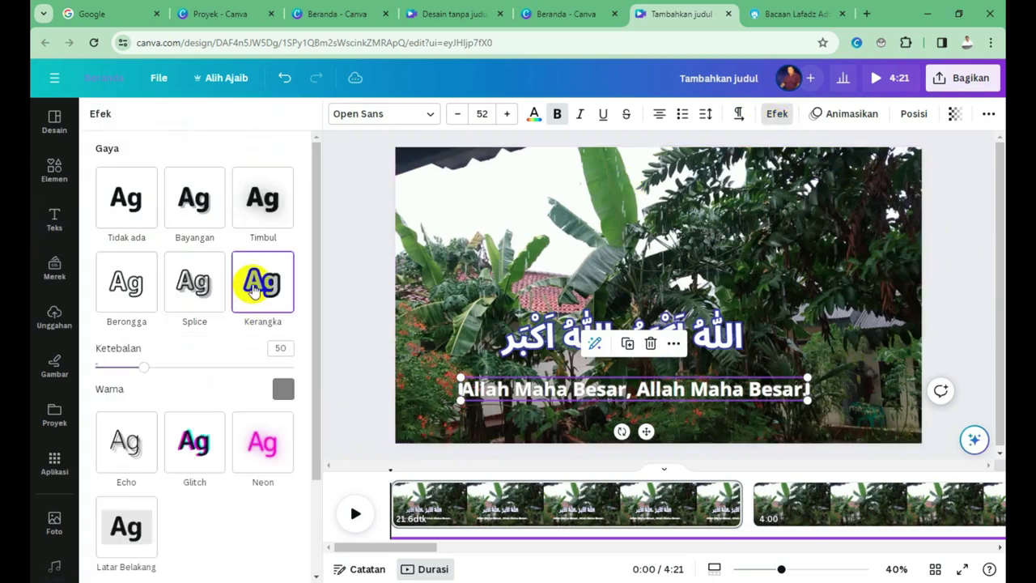
drag(145, 366, 191, 376)
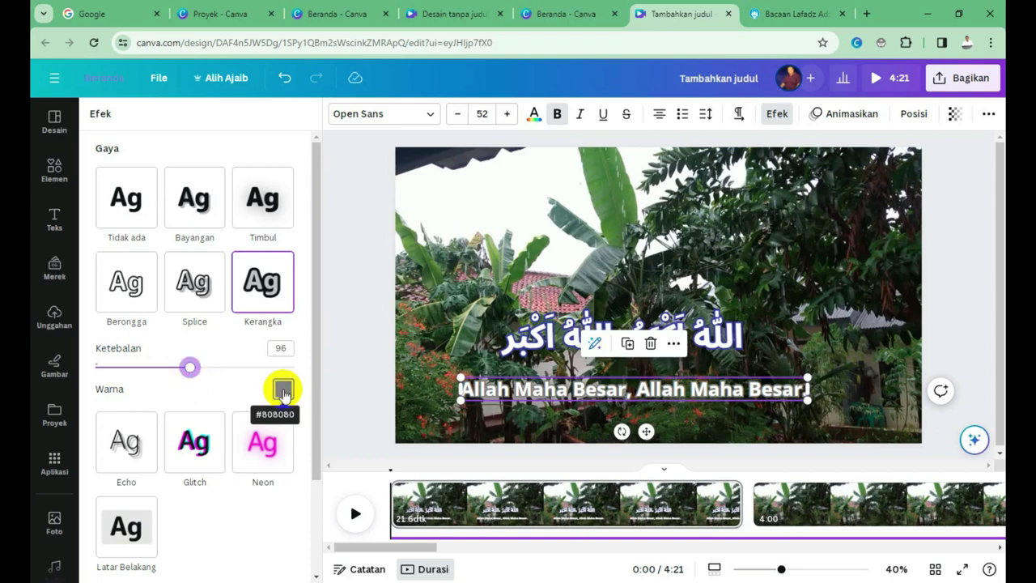
click(283, 389)
click(107, 219)
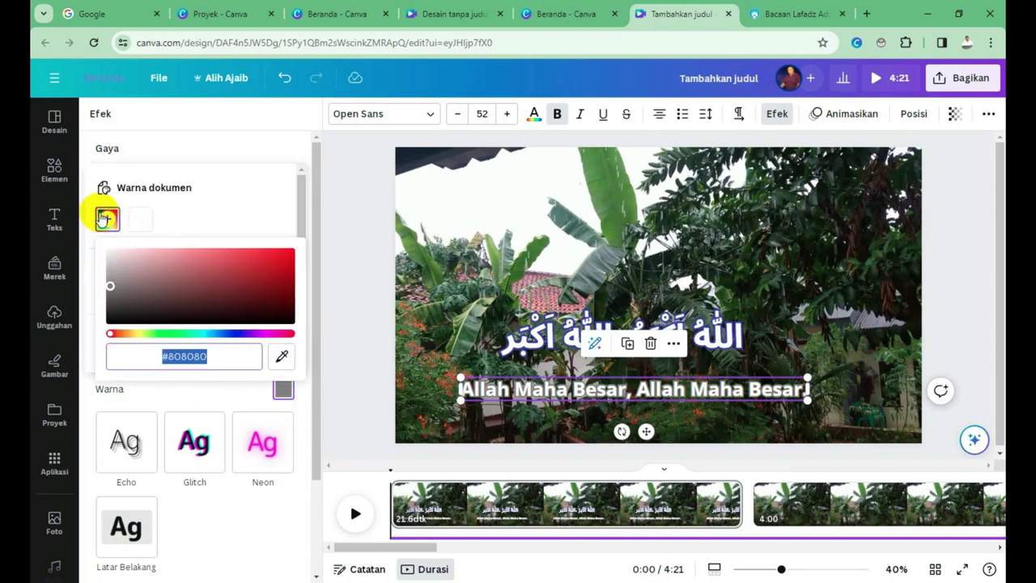
click(250, 254)
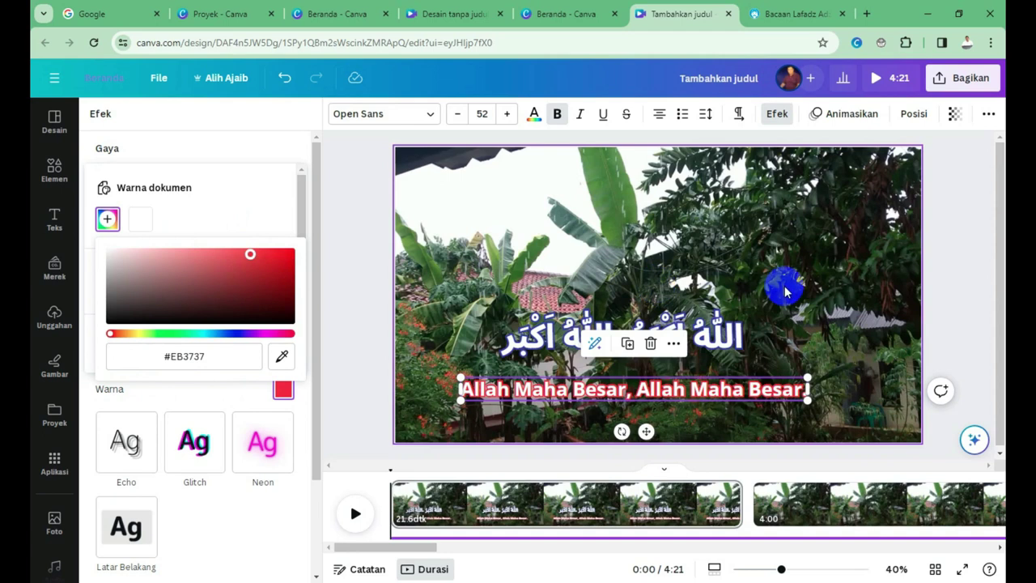
click(948, 218)
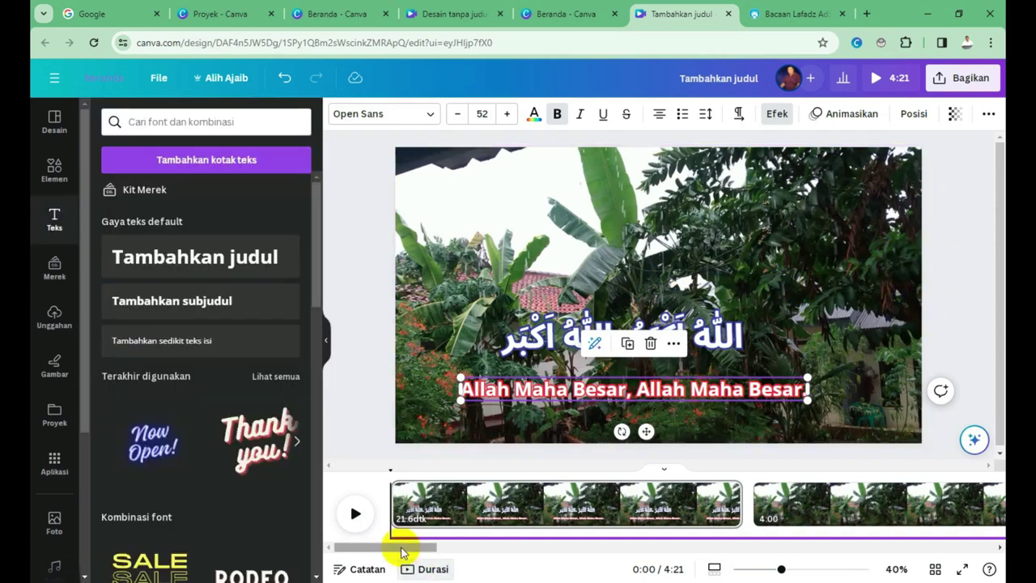
Step: Play back the first page with its audio and stop just after the second page begins
click(448, 526)
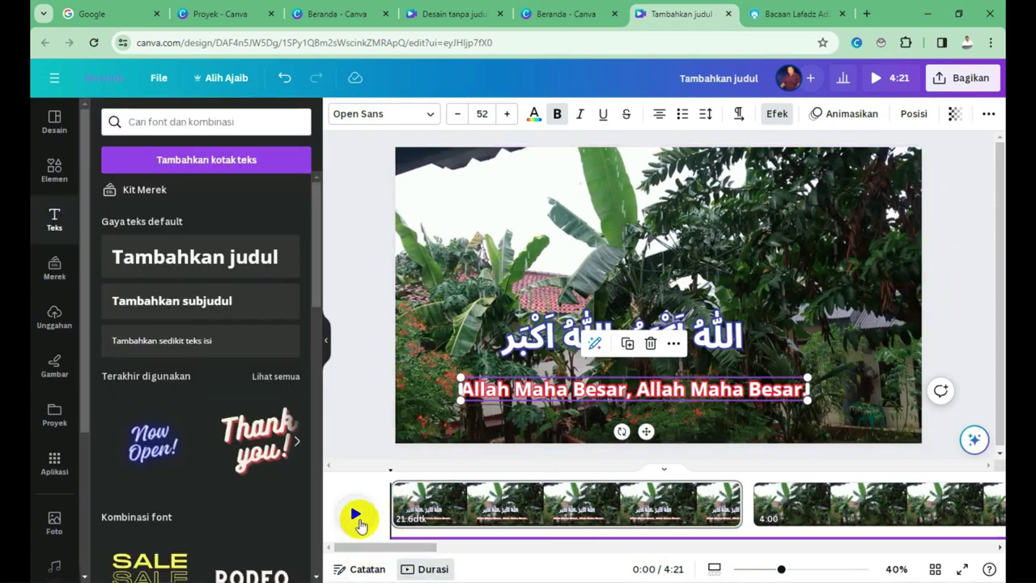
click(355, 513)
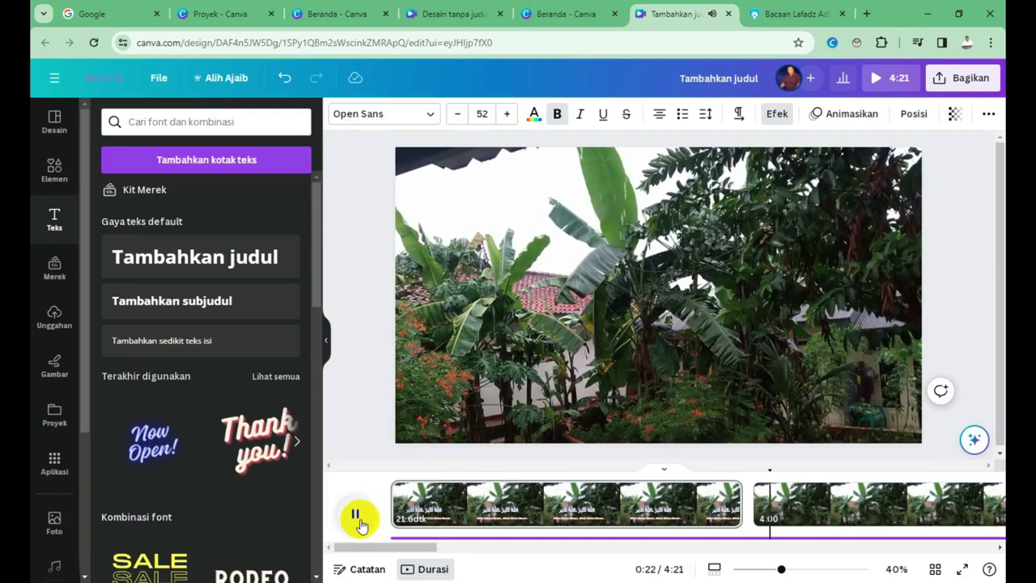
click(359, 518)
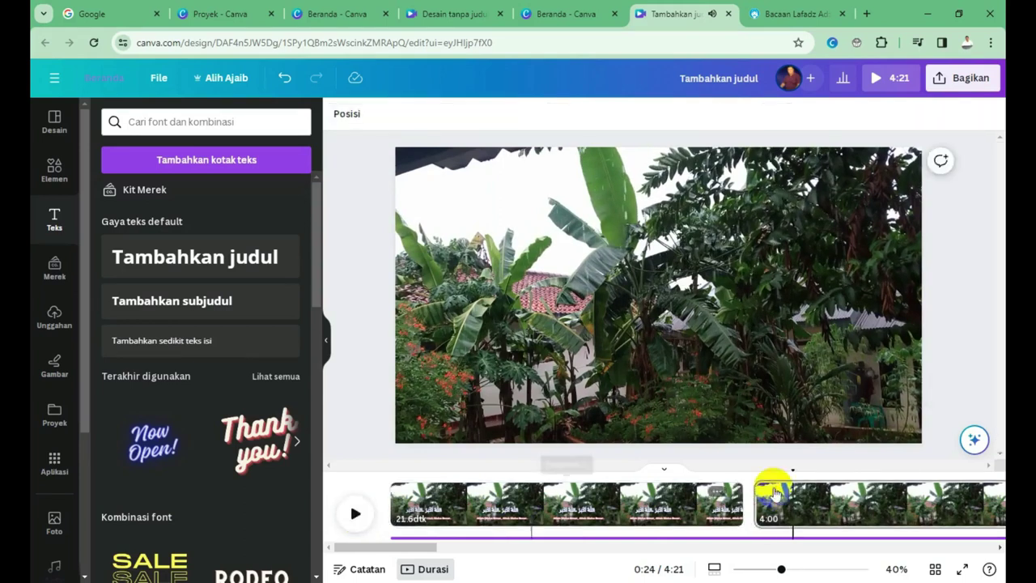
Step: Return to the first page and copy its animated Arabic heading
scroll(601, 497, right, 5)
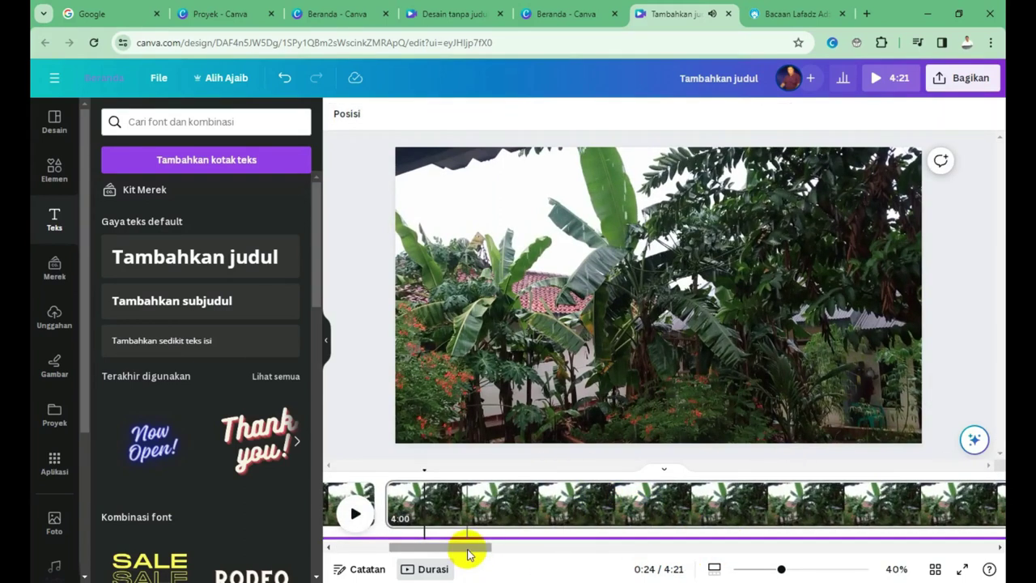
drag(469, 548, 358, 555)
click(590, 504)
click(569, 329)
click(456, 513)
click(510, 427)
click(619, 323)
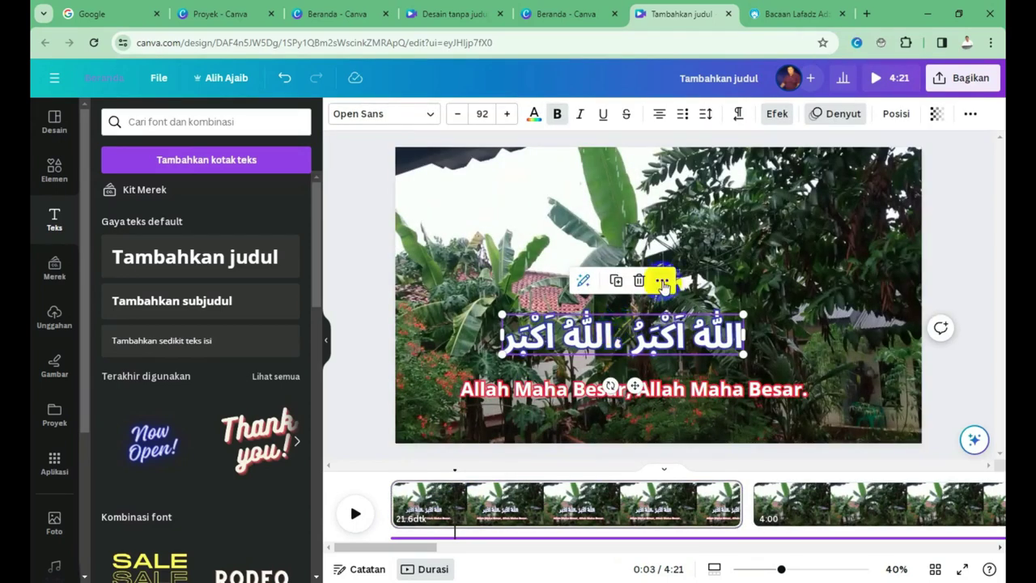
click(662, 280)
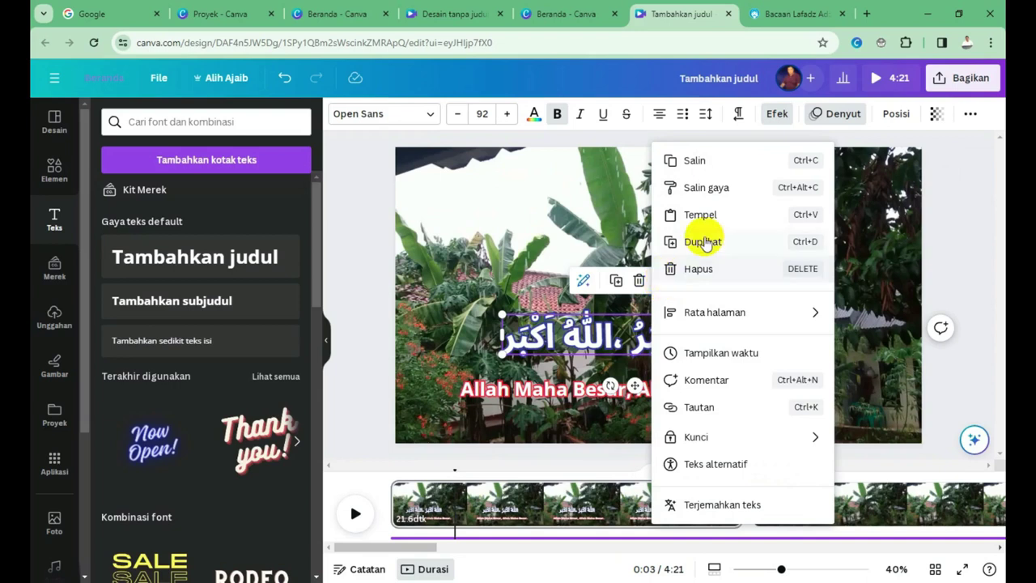
click(688, 160)
Step: Paste the copied Arabic heading onto the second, 4:00 page
click(816, 512)
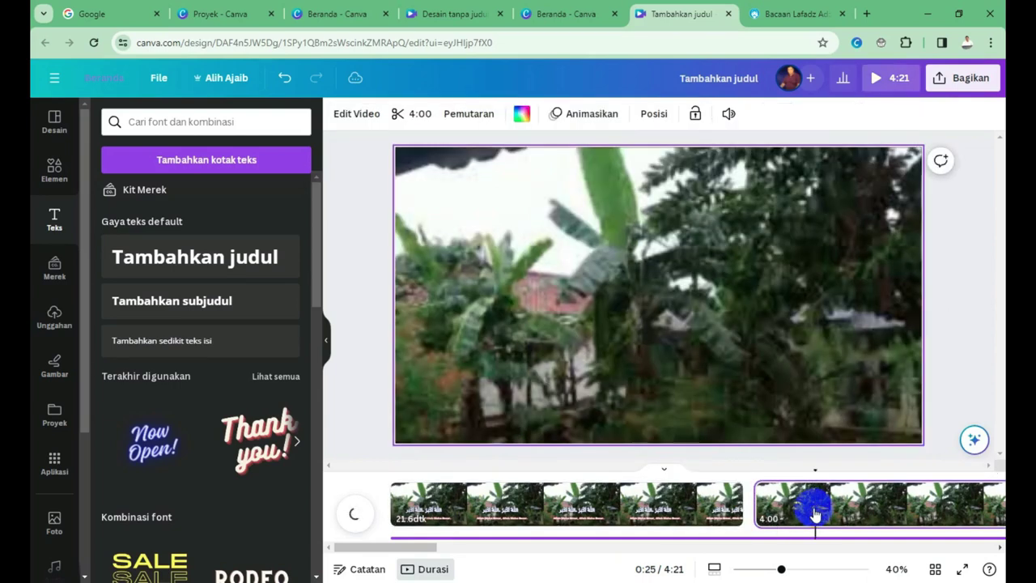
right_click(620, 194)
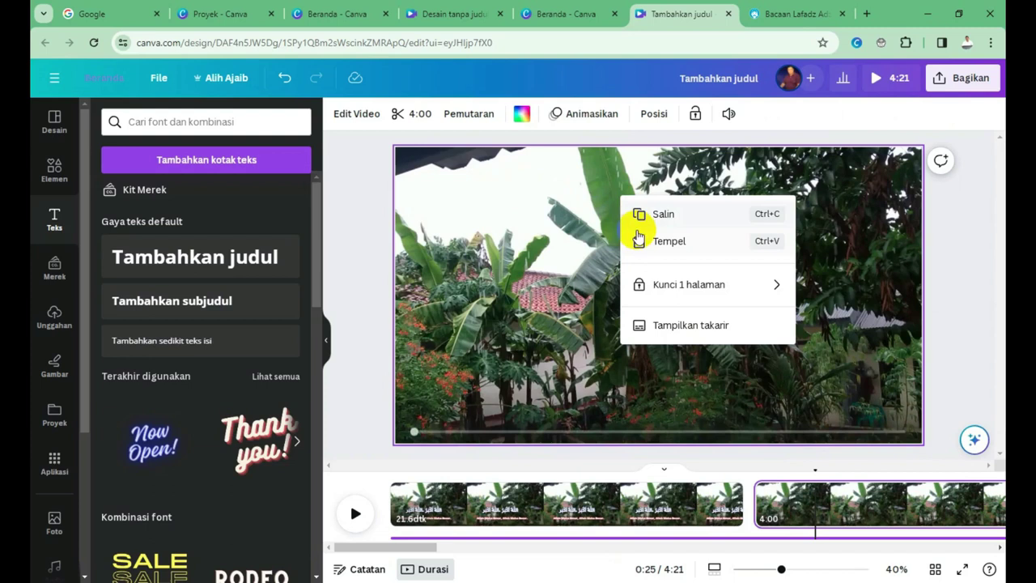
click(663, 246)
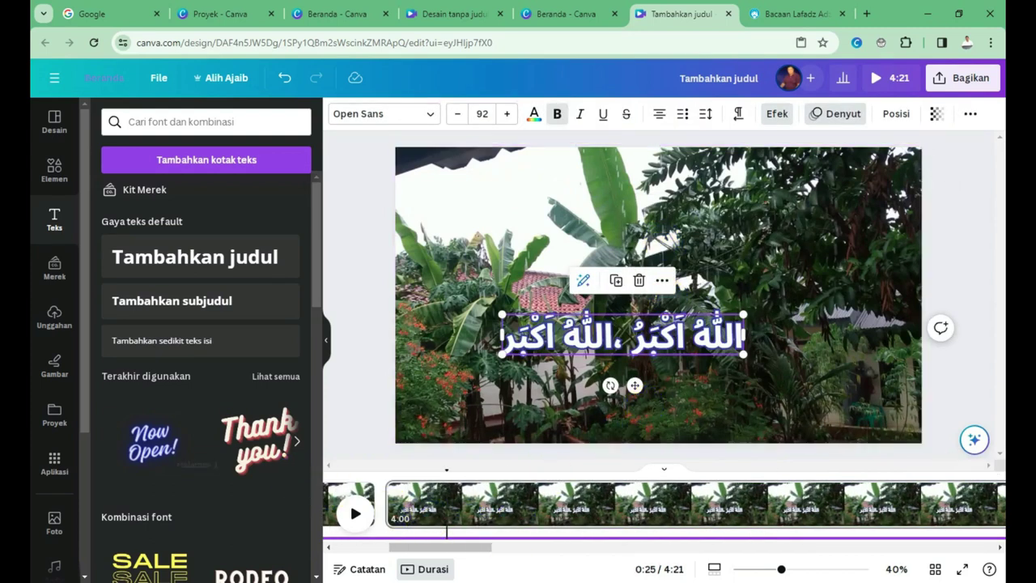
Step: Copy the translation "Allah Maha Besar, Allah Maha Besar." from the first page and paste it onto the second page
click(409, 569)
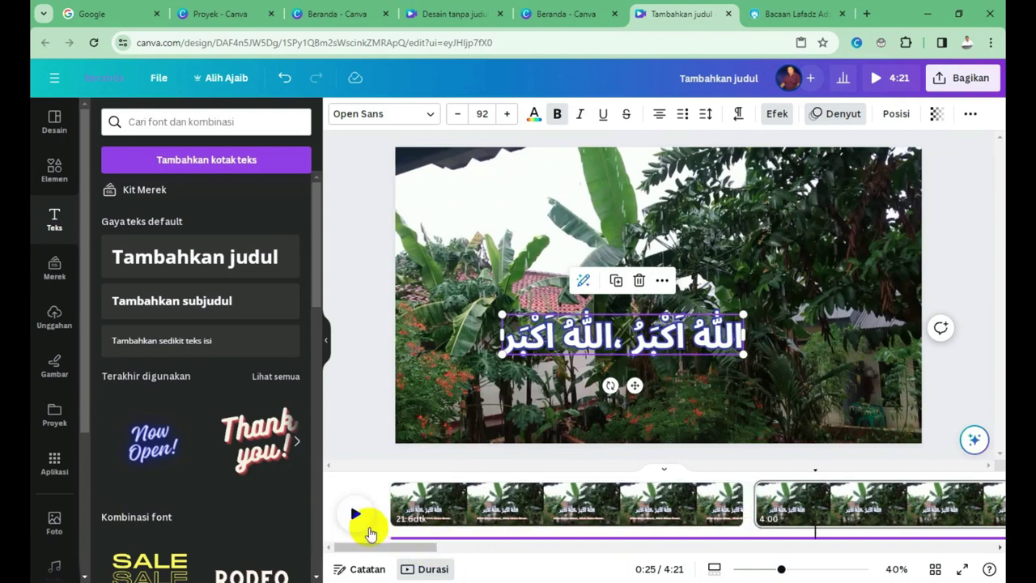
click(517, 492)
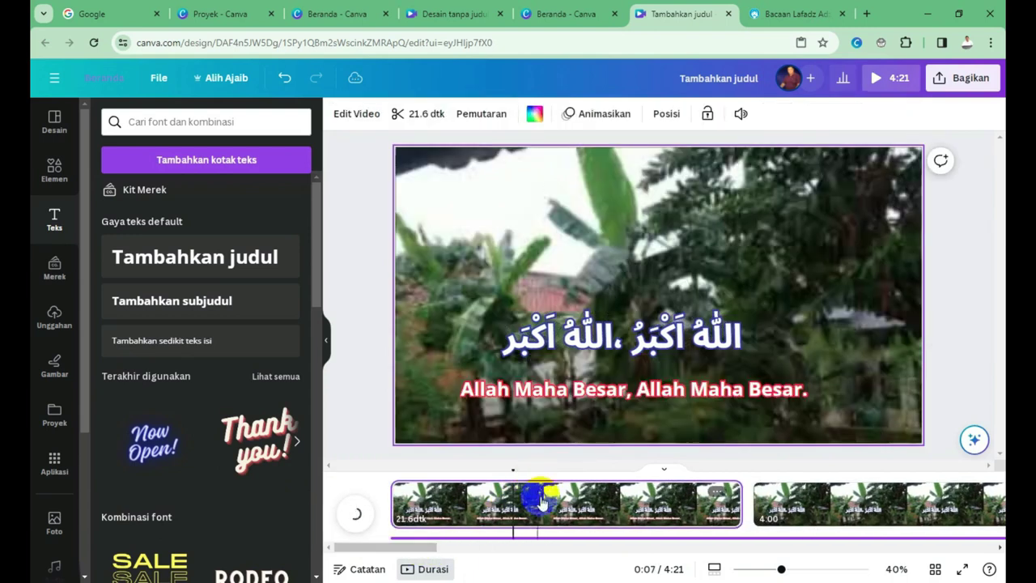
click(599, 394)
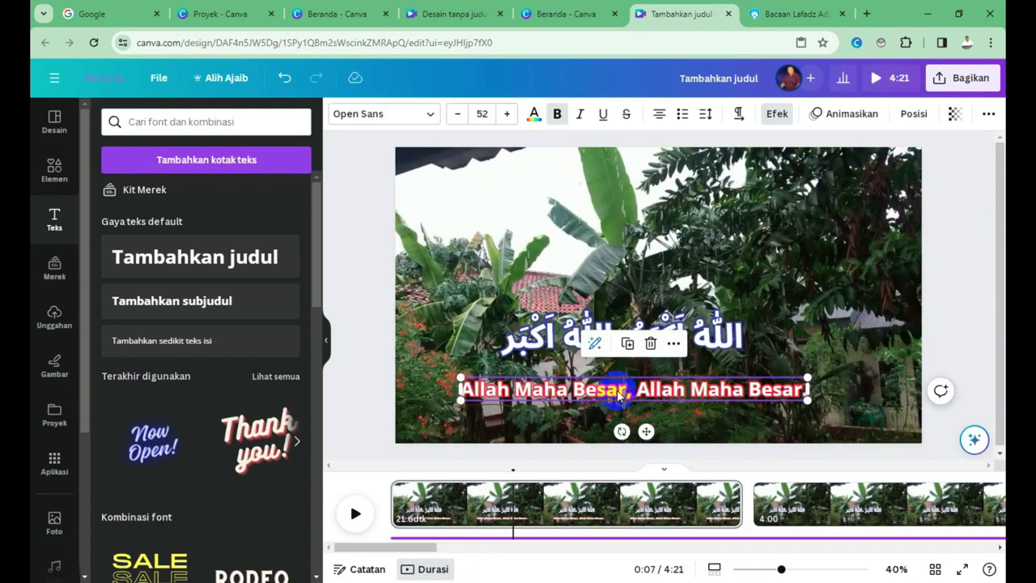
click(675, 343)
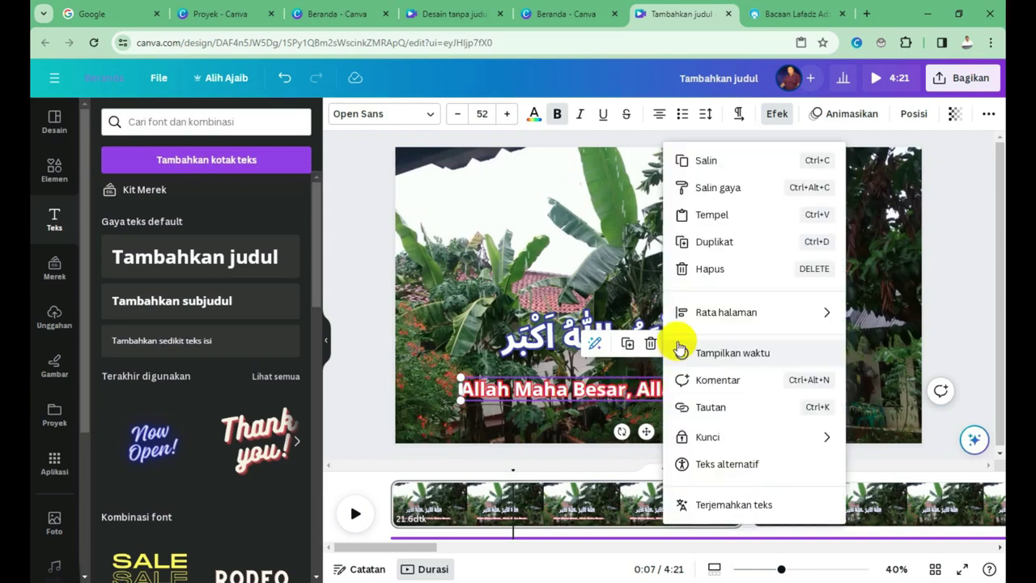
click(705, 163)
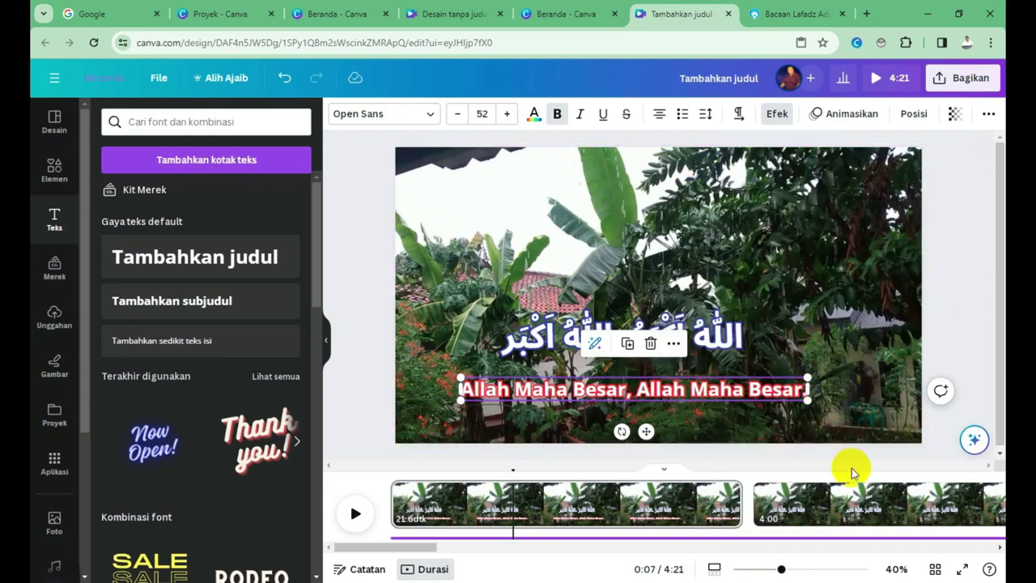
click(866, 508)
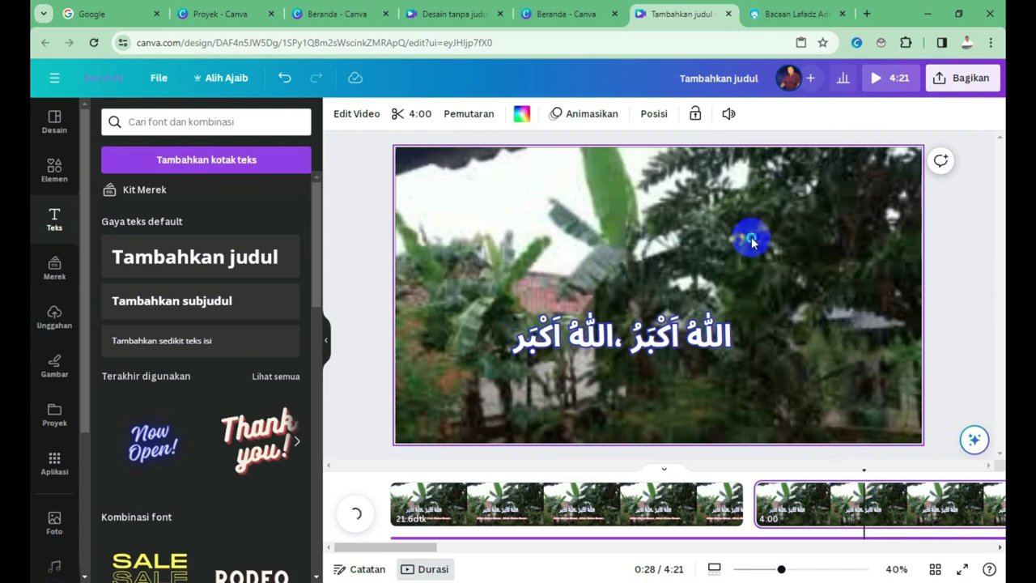
right_click(751, 242)
click(799, 281)
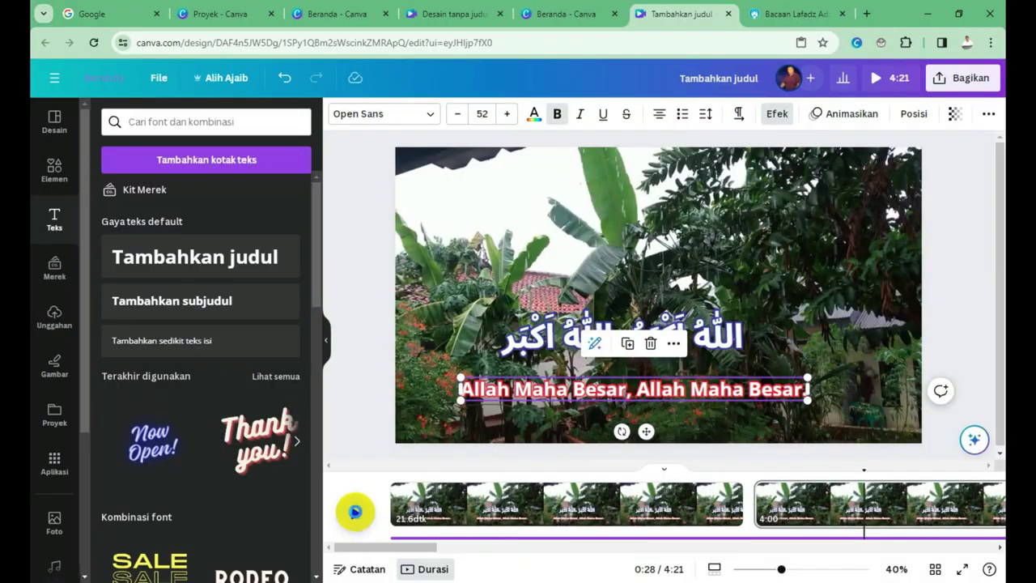
Step: Play back the second page from the playhead and pause at 0:42
click(356, 513)
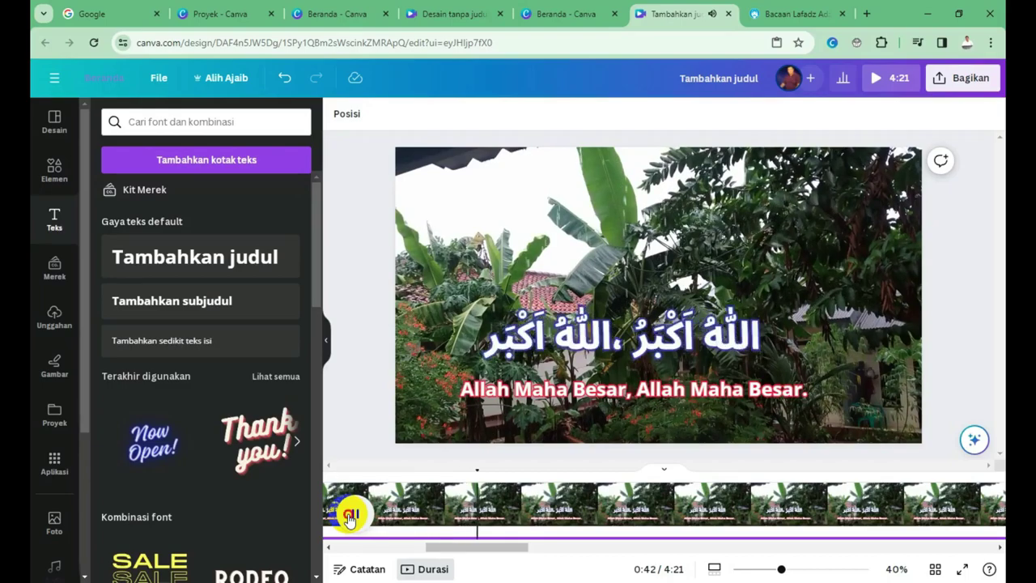
click(349, 516)
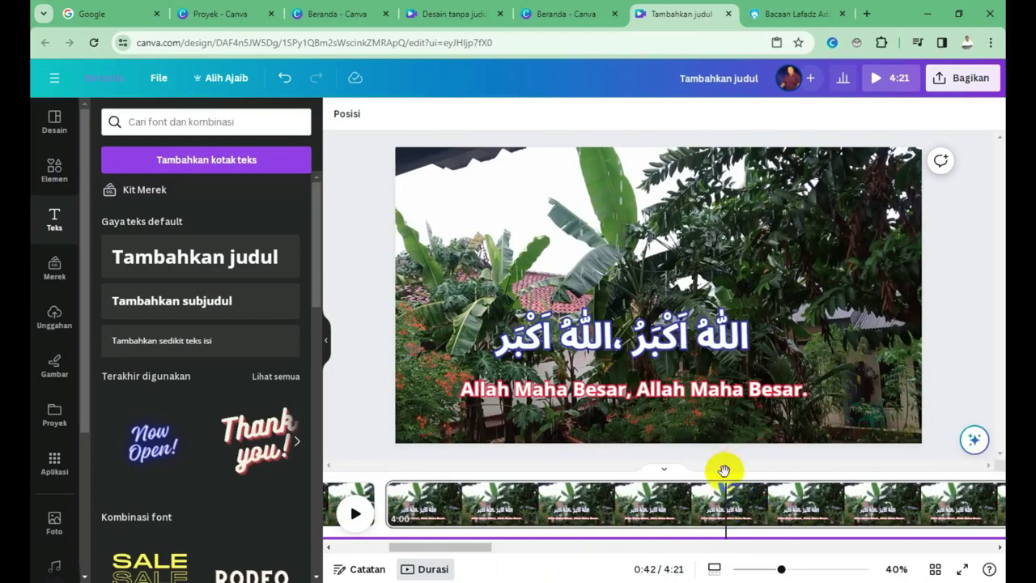
Step: Split the second page at 0:42, and play back the new page until 0:51
click(837, 505)
right_click(833, 499)
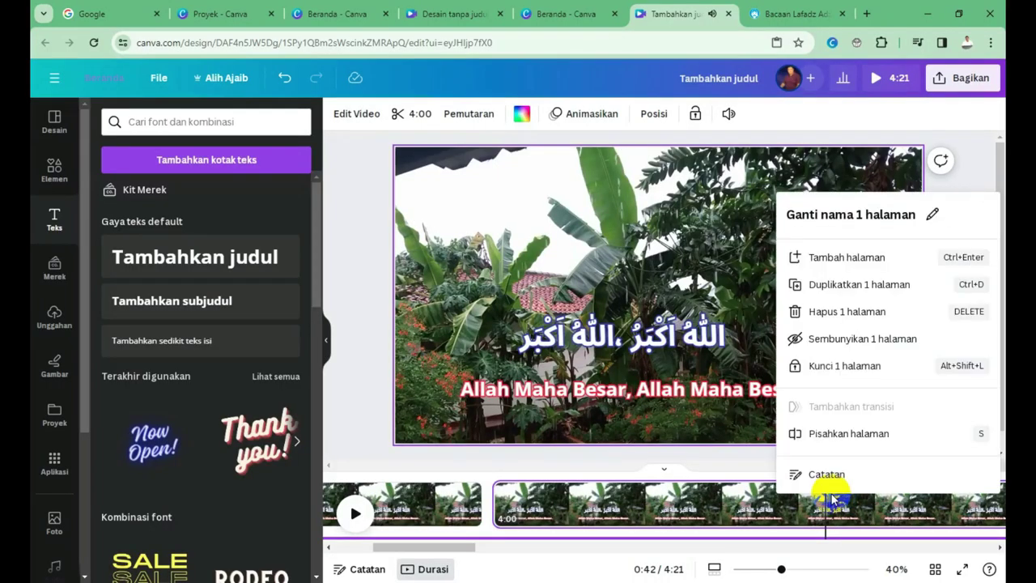
click(842, 435)
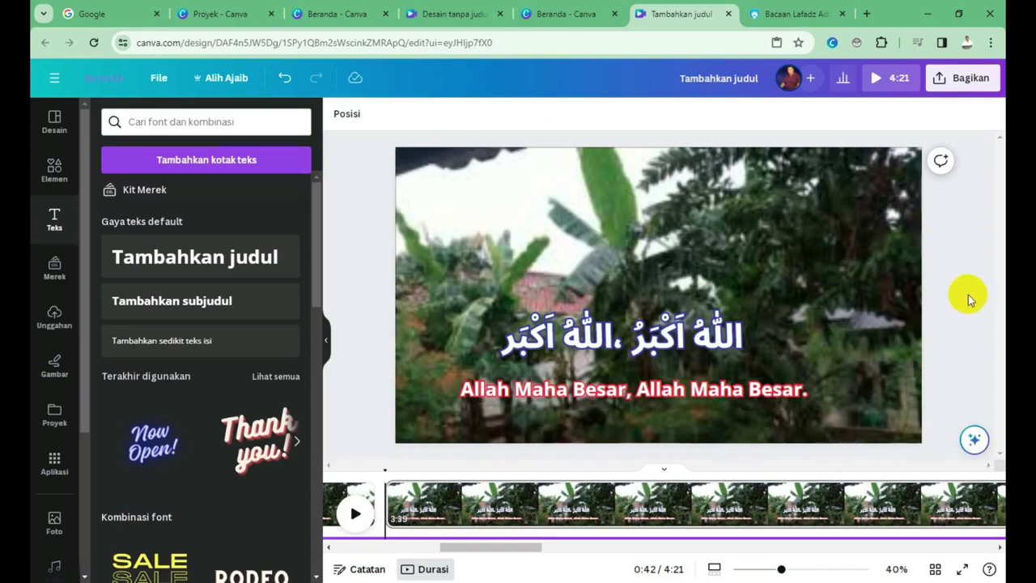
click(355, 513)
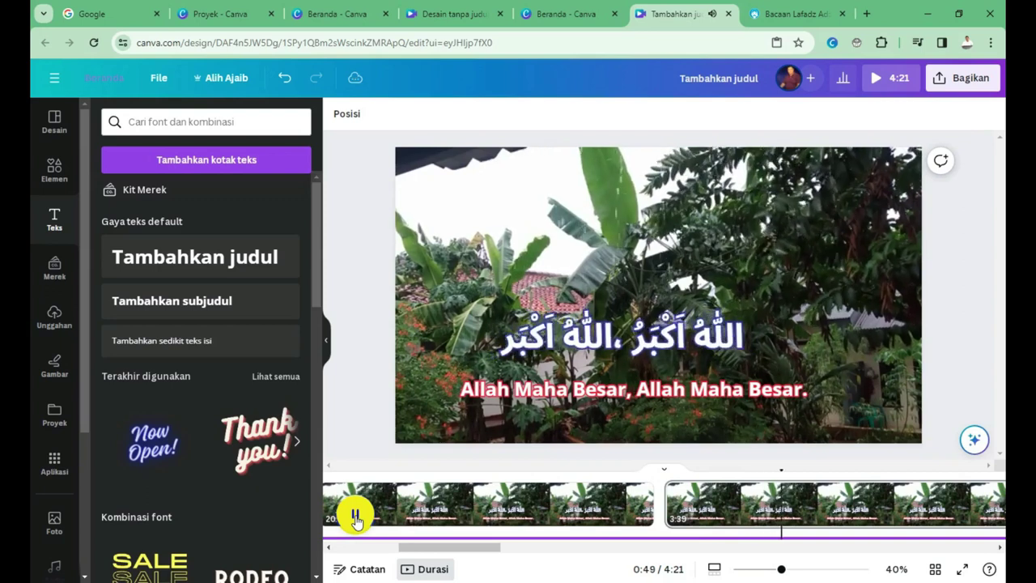
click(356, 516)
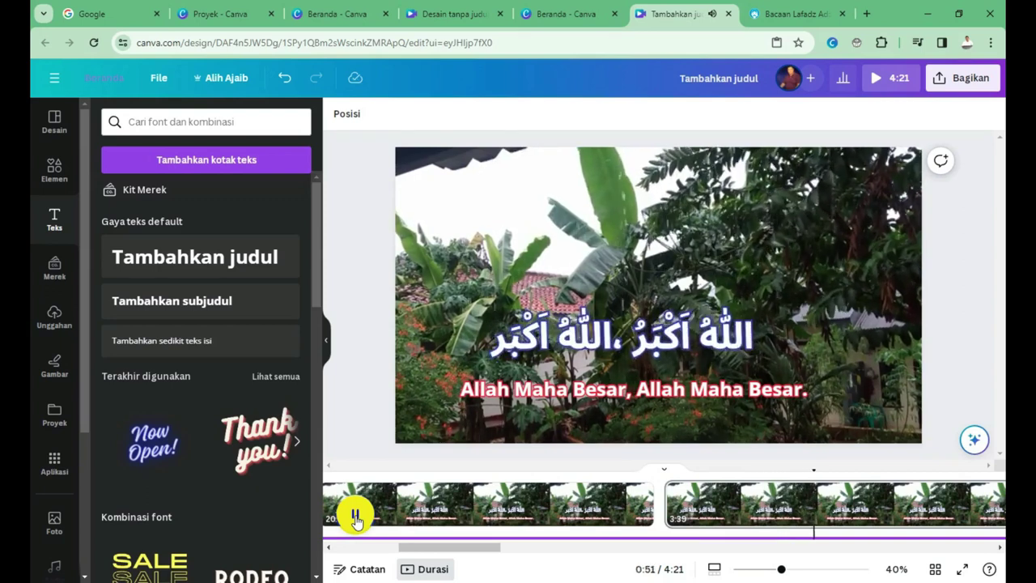
Step: Switch to the tirto.id article and copy the second Arabic line of the iqomat text, "أَشْهَدُ اَنْ لَا إِلٰهَ إِلَّااللّٰهُ"
click(670, 342)
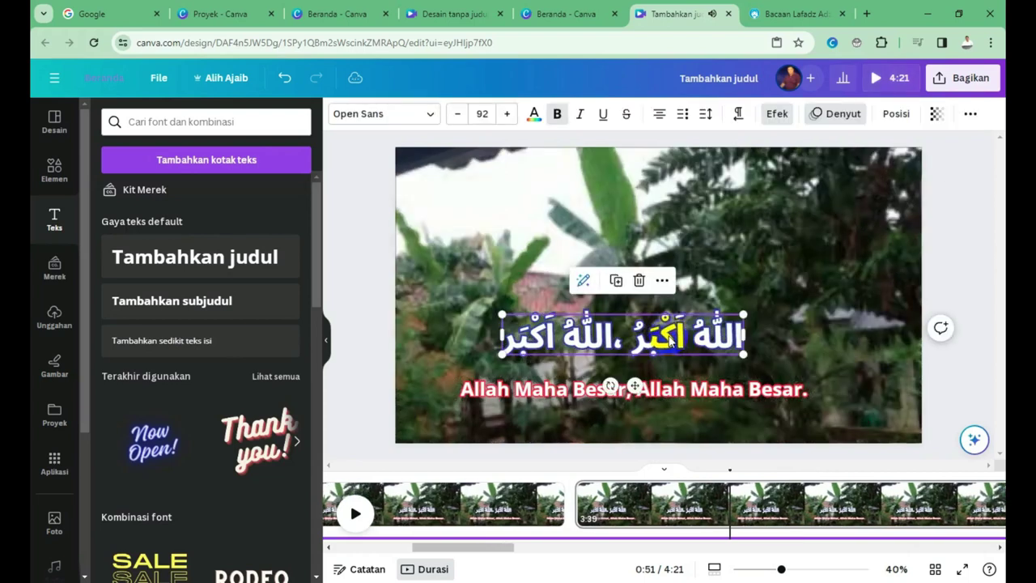
double_click(671, 341)
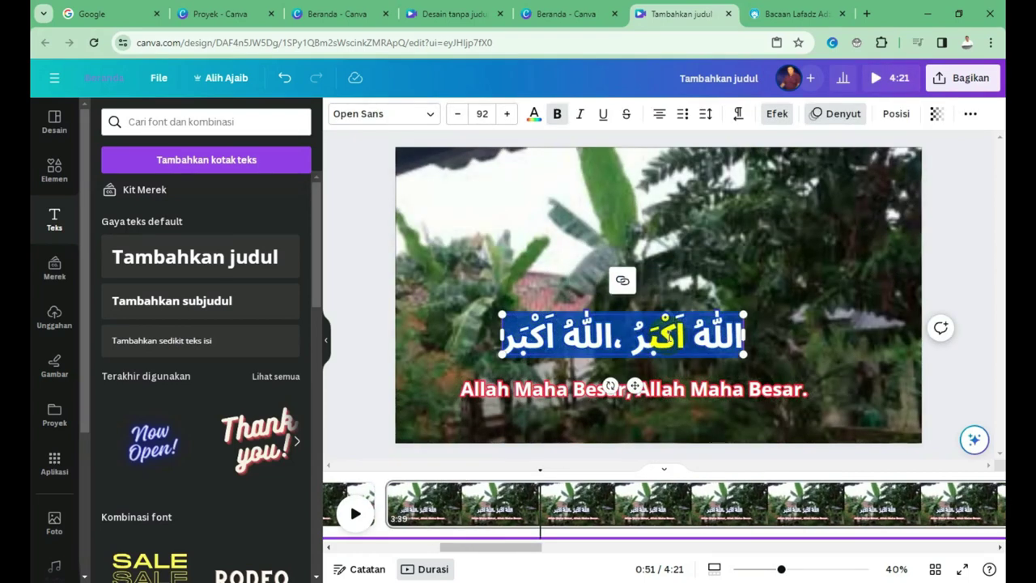
click(773, 18)
scroll(478, 391, up, 2)
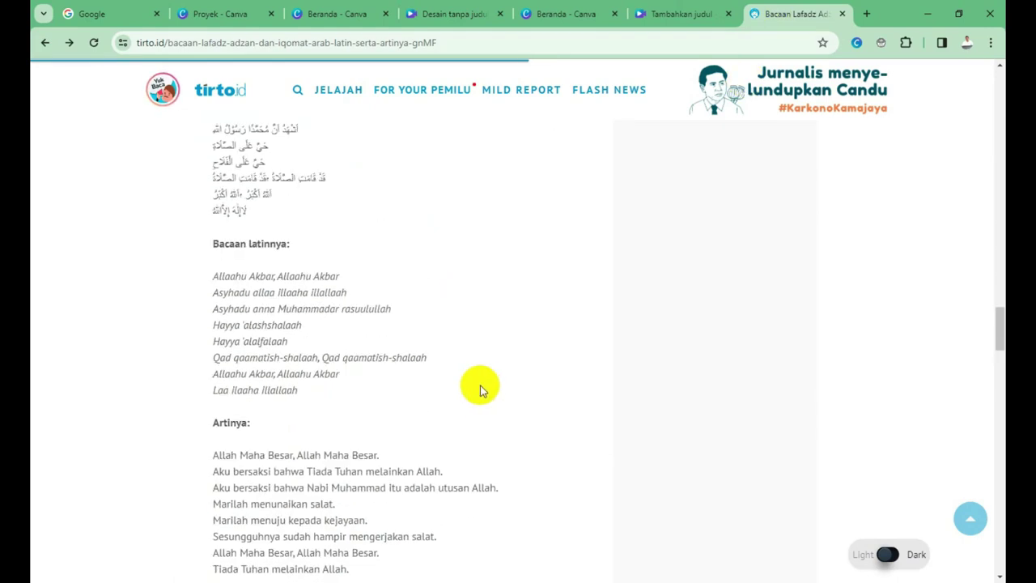
scroll(480, 385, up, 3)
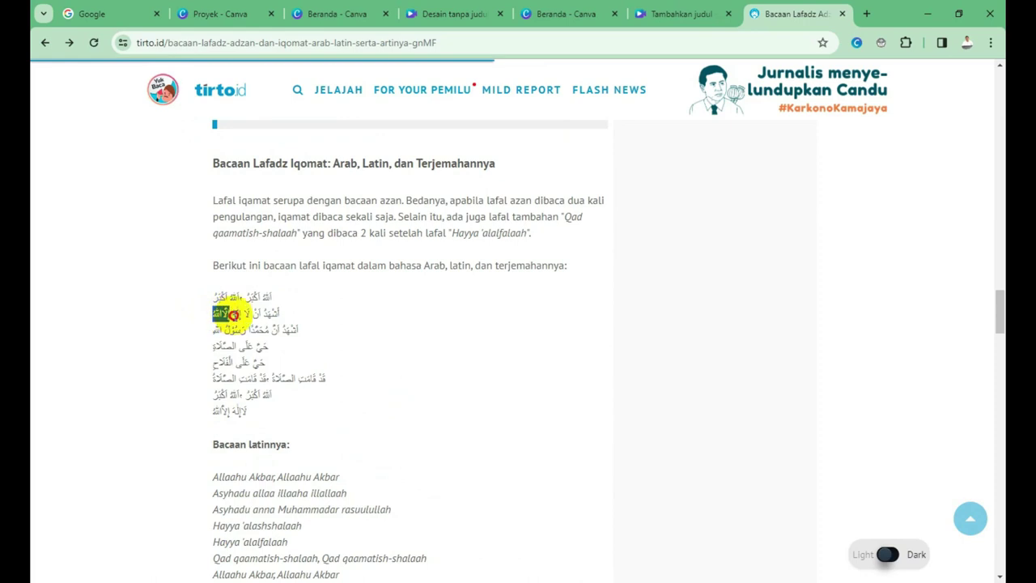
drag(216, 311, 288, 315)
right_click(275, 317)
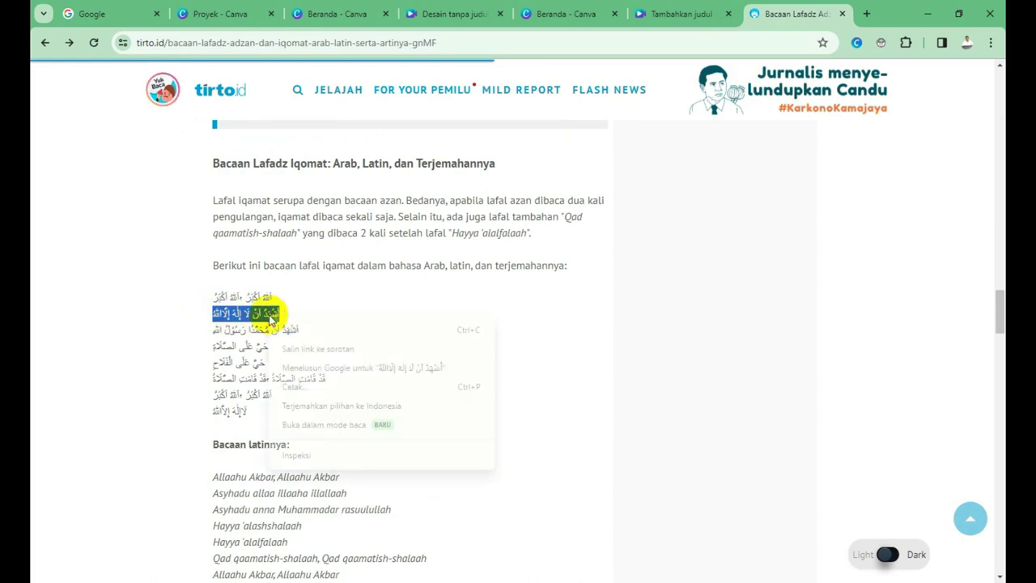
click(289, 331)
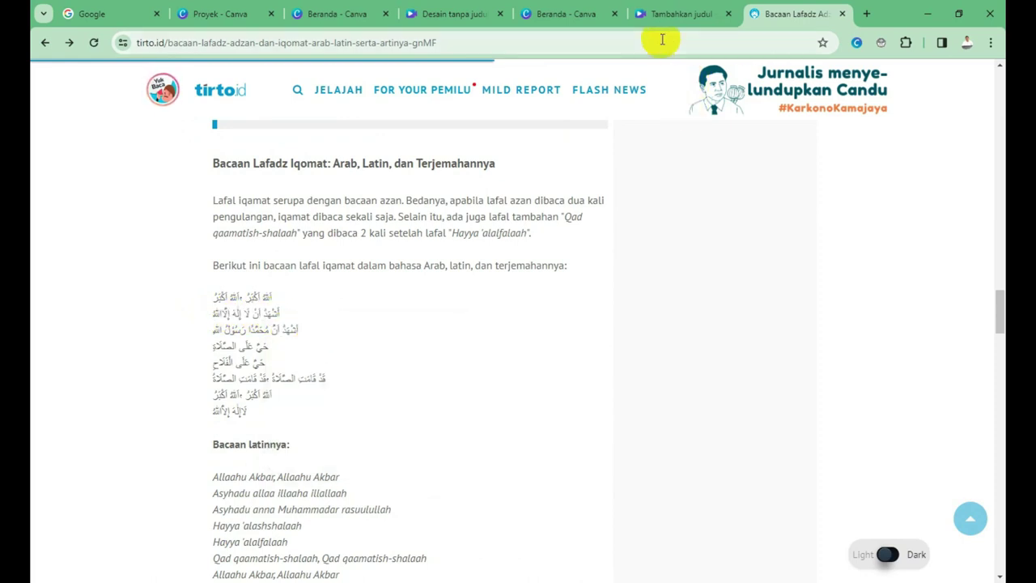
Step: Switch back to Canva and replace the Arabic heading on the 3:39 page with the copied line
click(673, 14)
double_click(653, 340)
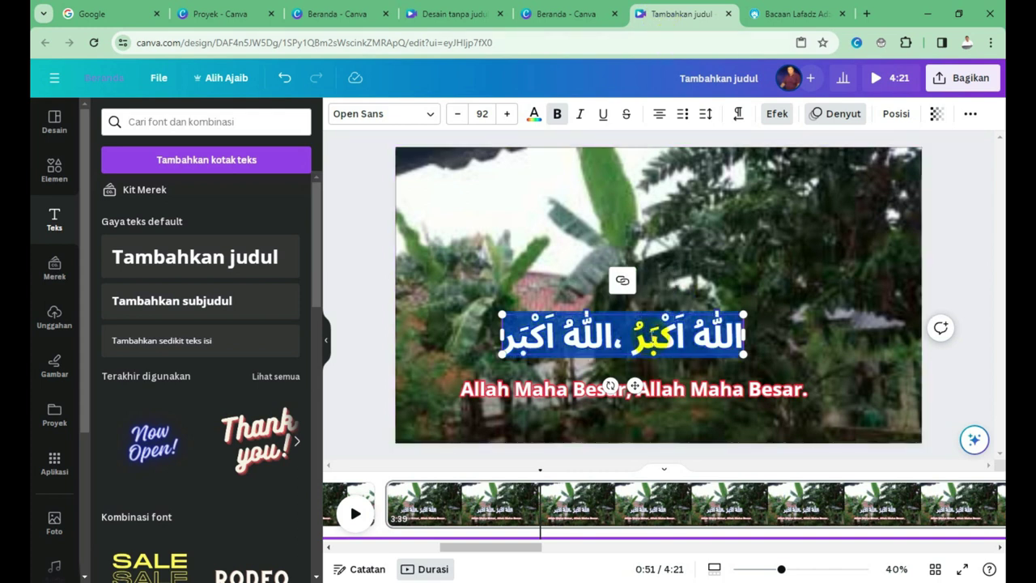
key(ctrl+v)
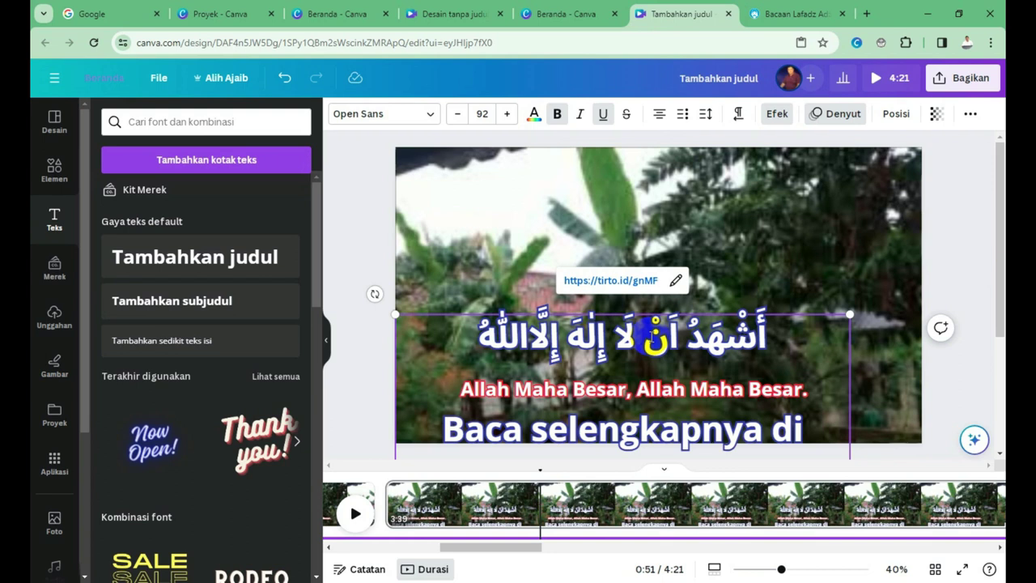
Step: Delete the pasted "Baca selengkapnya di" source attribution and the blank lines beneath the Arabic heading
drag(437, 455, 527, 446)
key(BackSpace)
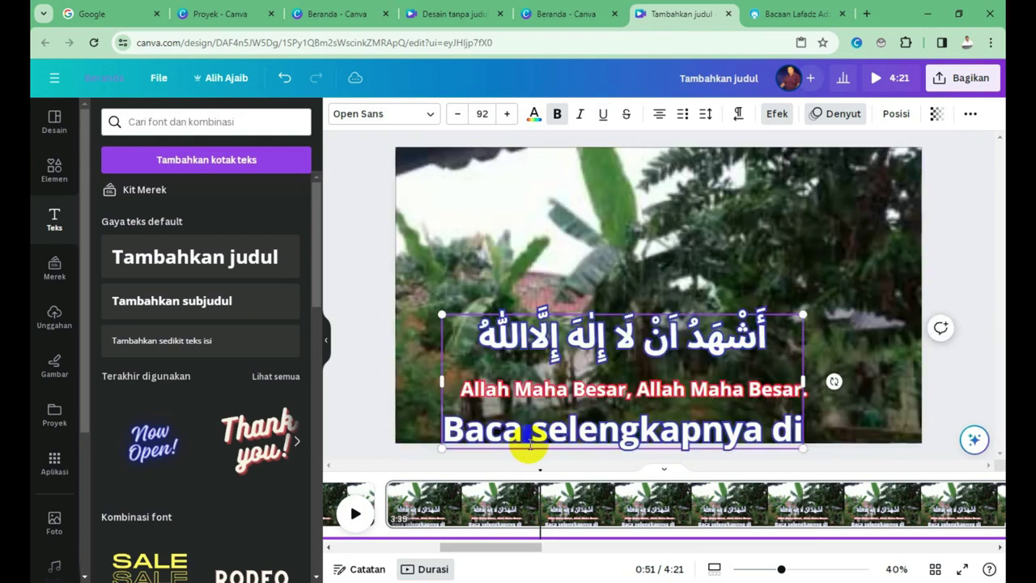
drag(444, 427, 812, 410)
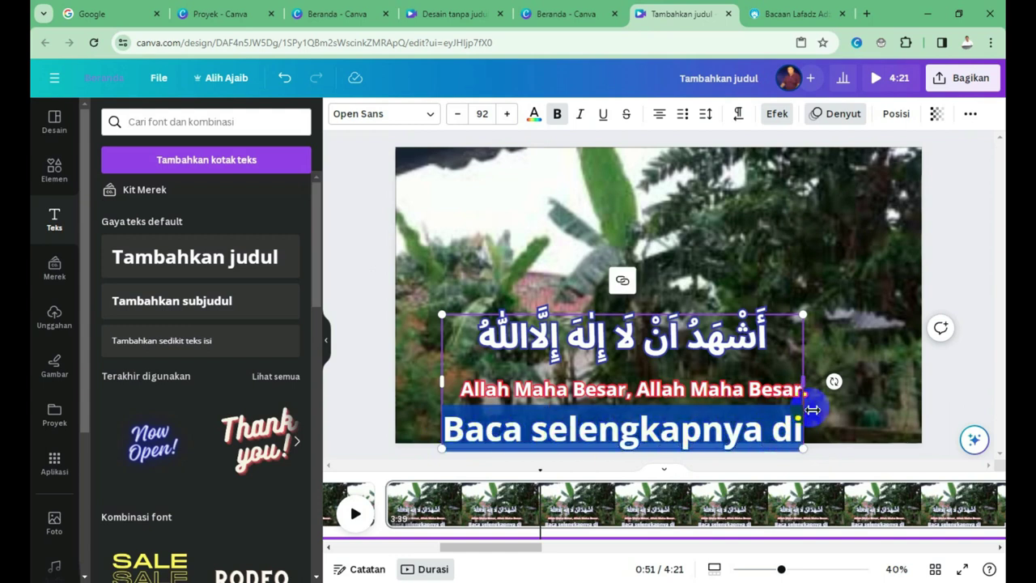
key(BackSpace)
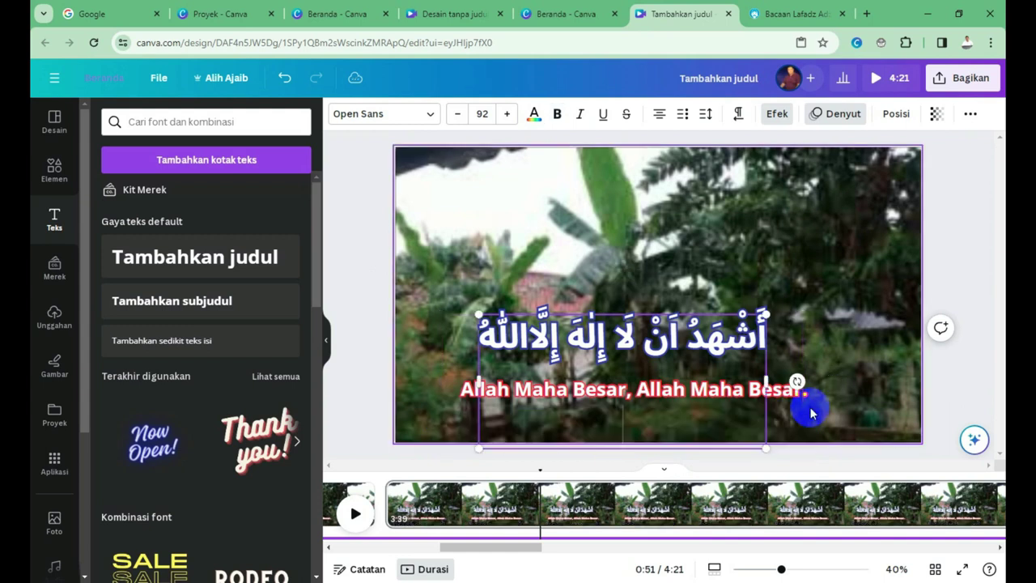
drag(637, 369, 633, 347)
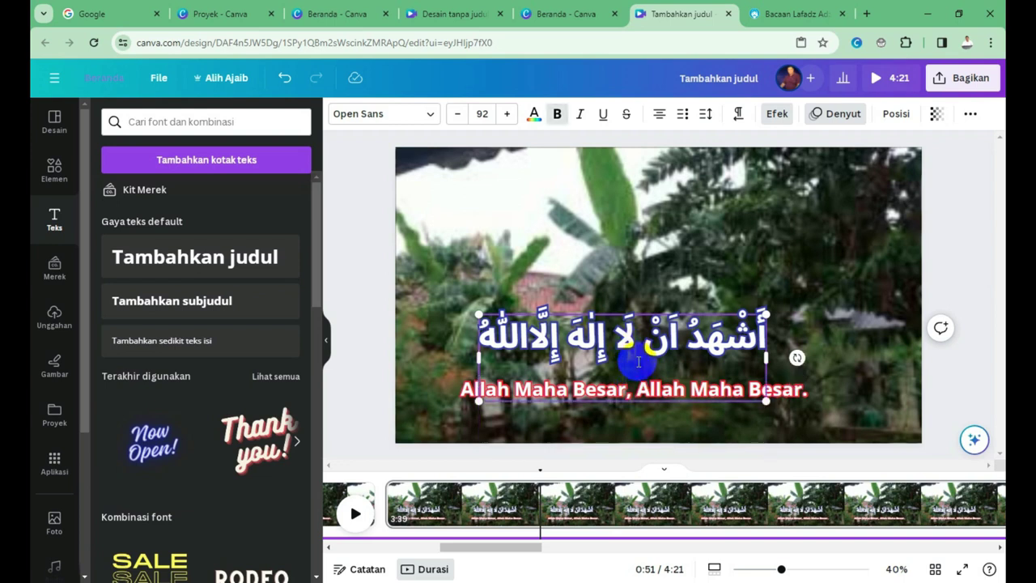
click(635, 364)
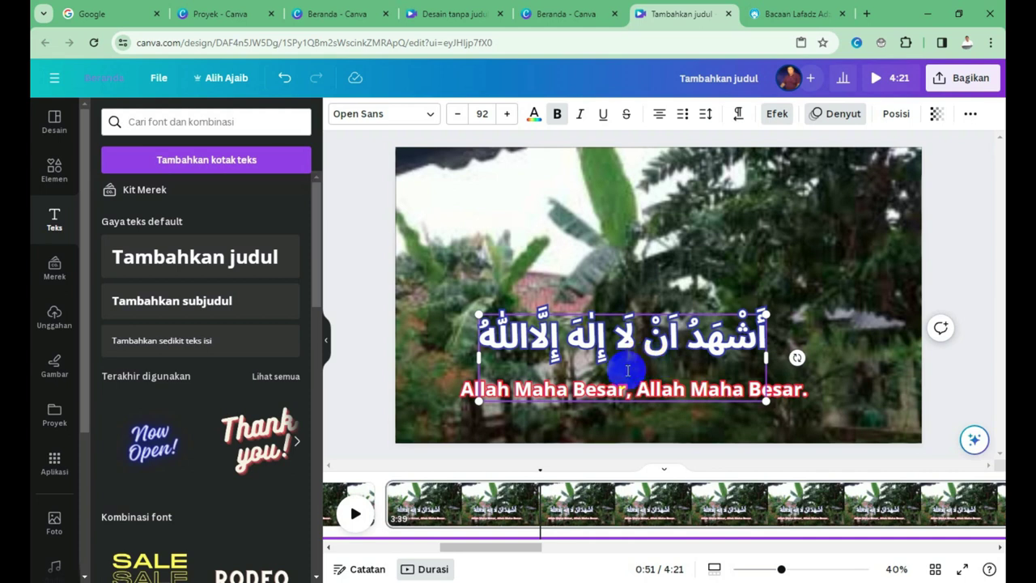
key(Escape)
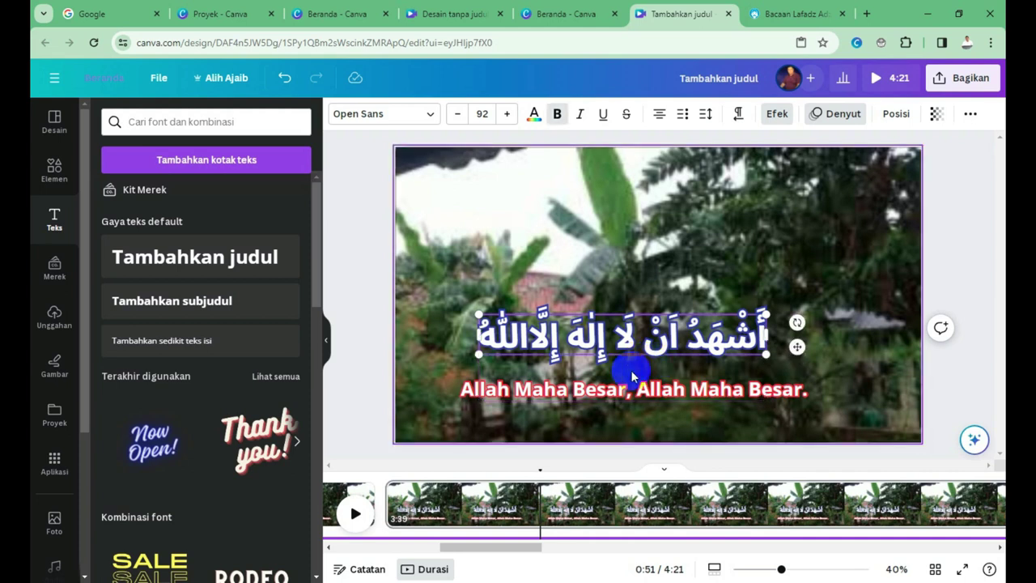
Step: Move the Arabic heading slightly down toward the translation
click(982, 263)
click(683, 343)
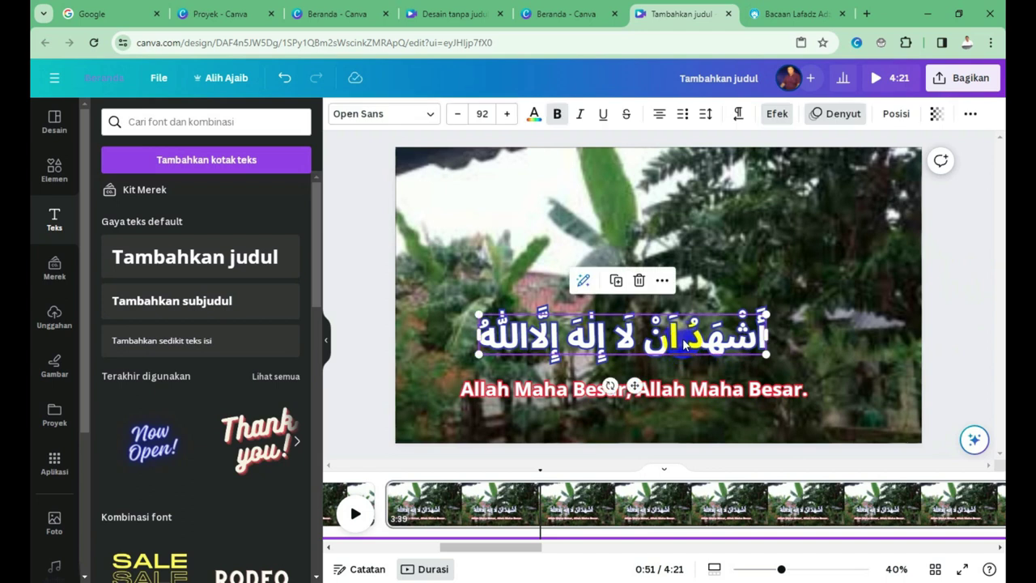
click(706, 348)
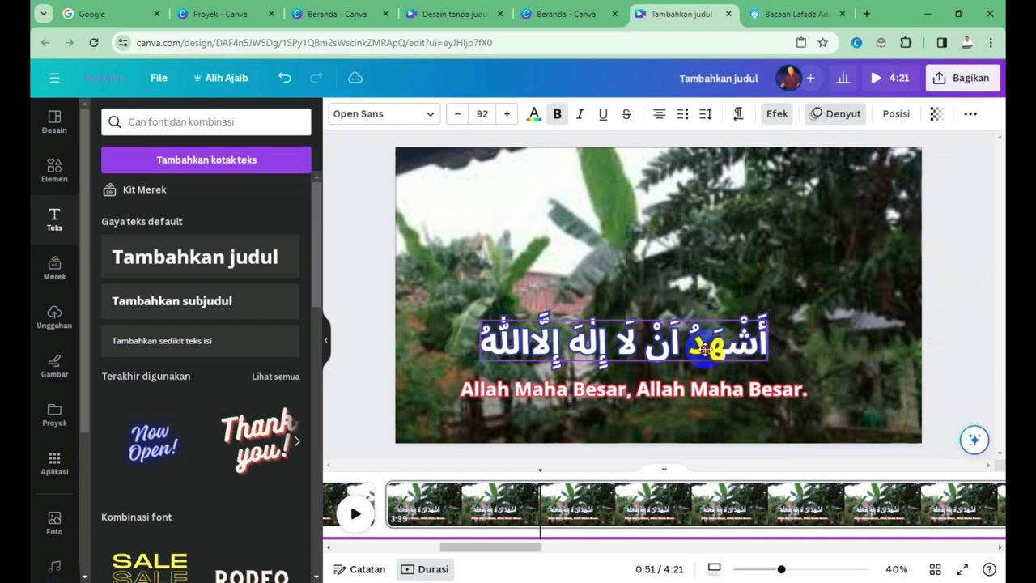
key(Escape)
Step: Switch to the tirto.id article and copy the translation "Aku bersaksi bahwa Tiada Tuhan melainkan Allah."
click(692, 394)
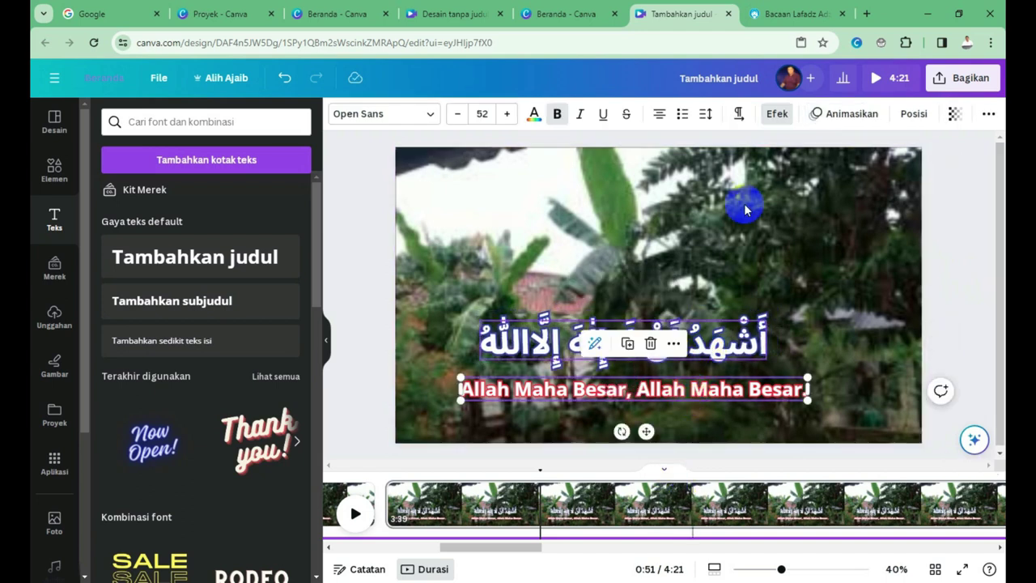
click(795, 14)
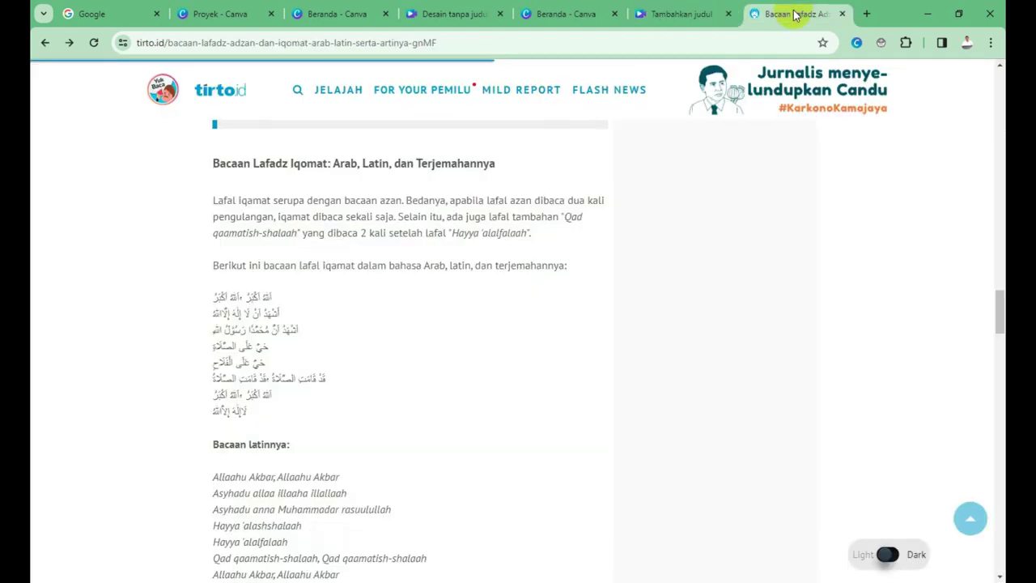
scroll(428, 388, down, 4)
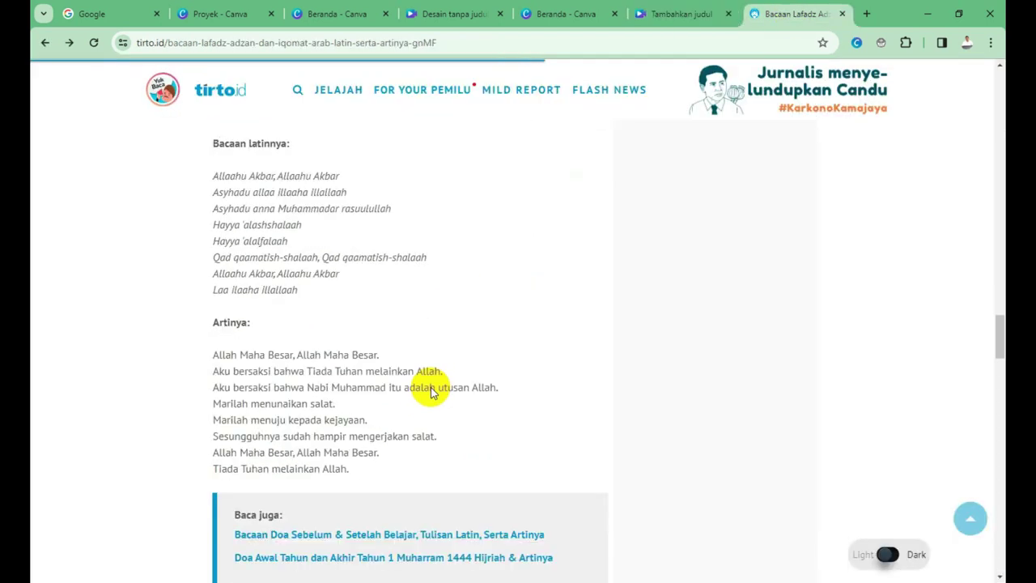
click(682, 14)
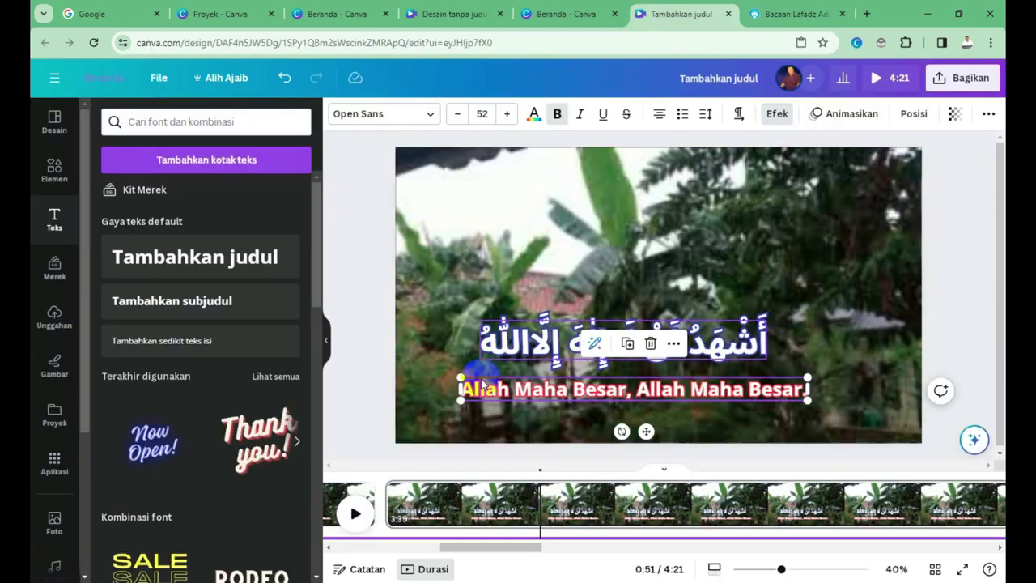
click(794, 15)
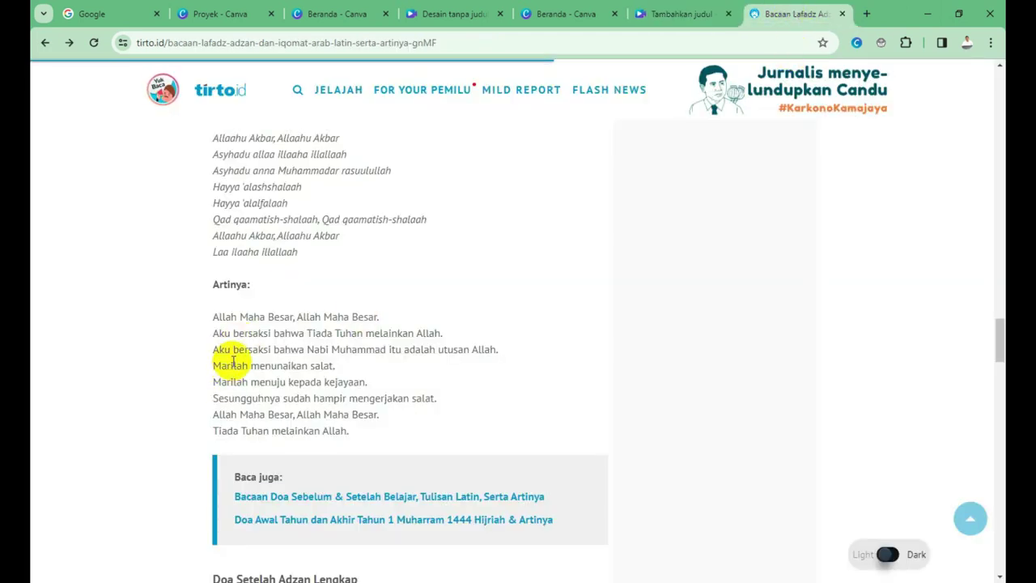
drag(212, 332, 444, 332)
right_click(443, 335)
click(453, 346)
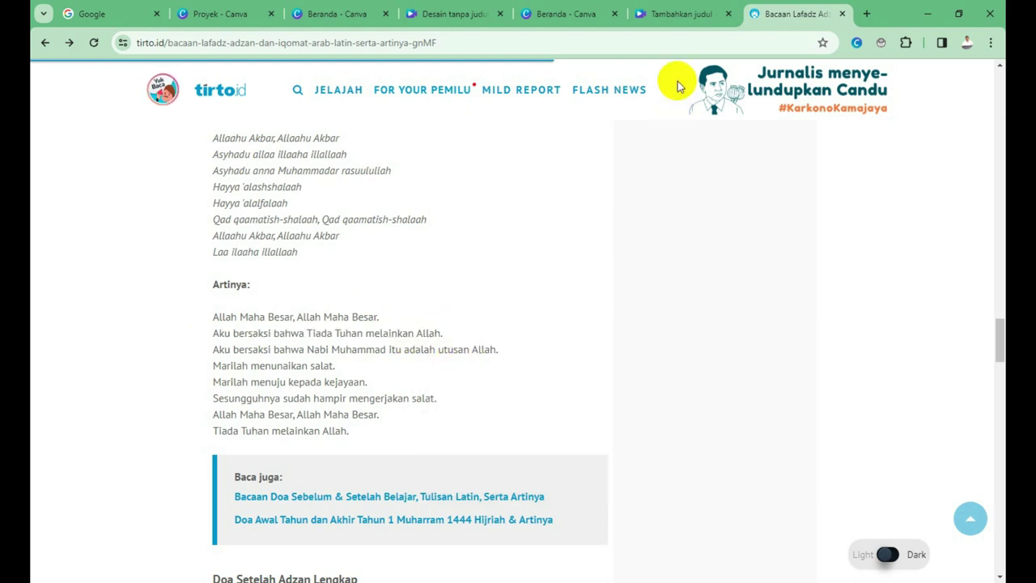
Step: Switch back to Canva and replace the translation "Allah Maha Besar, Allah Maha Besar." with the copied sentence
click(683, 15)
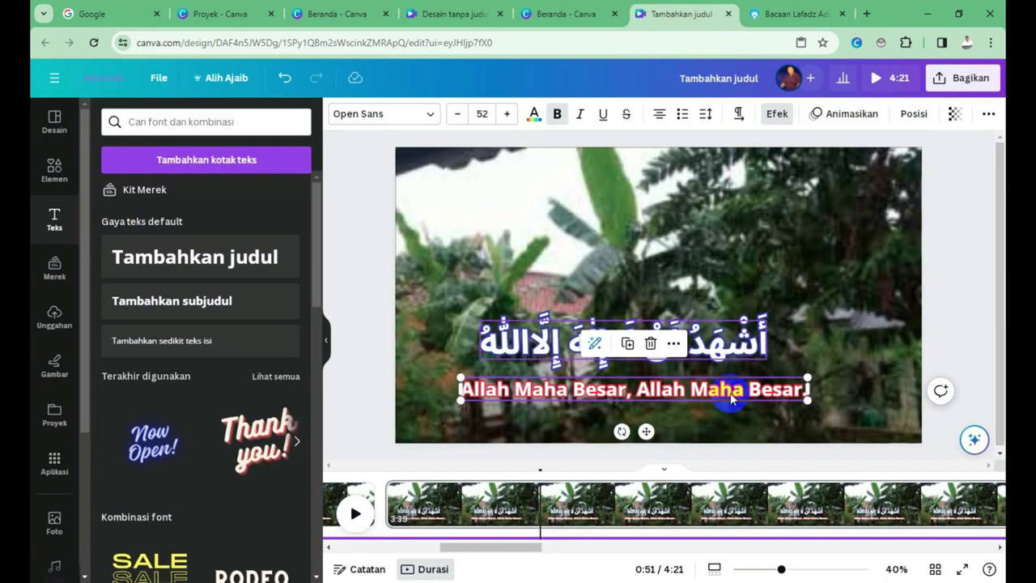
double_click(673, 392)
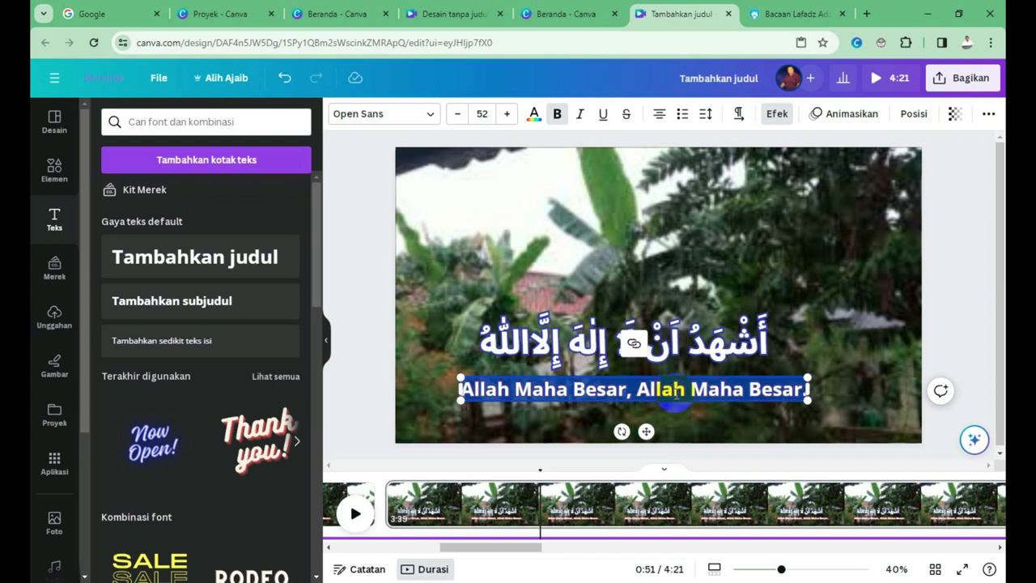
key(ctrl+v)
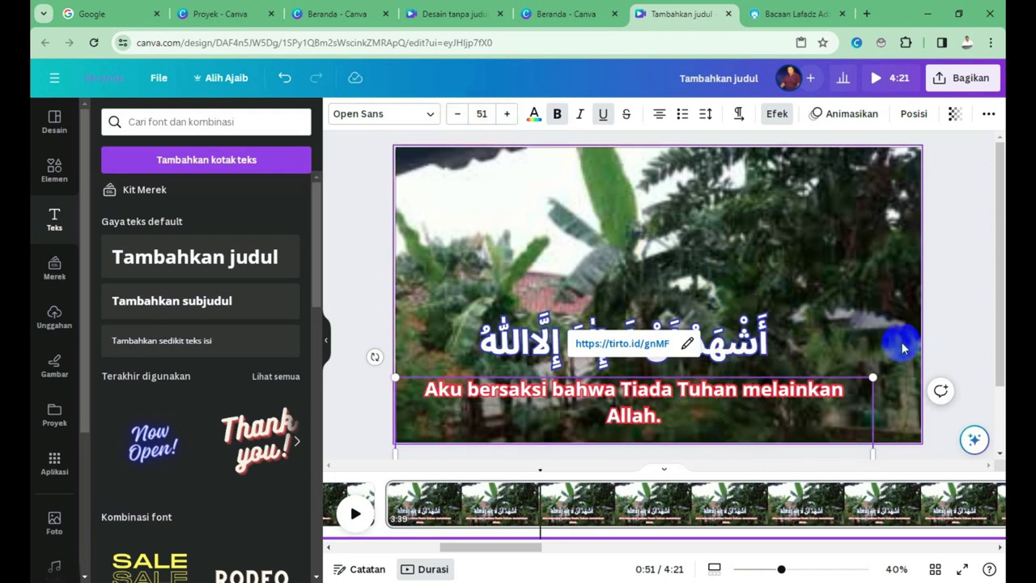
Step: Reduce the translation sentence's font size to 48 so that it fits on one line
click(875, 414)
click(870, 420)
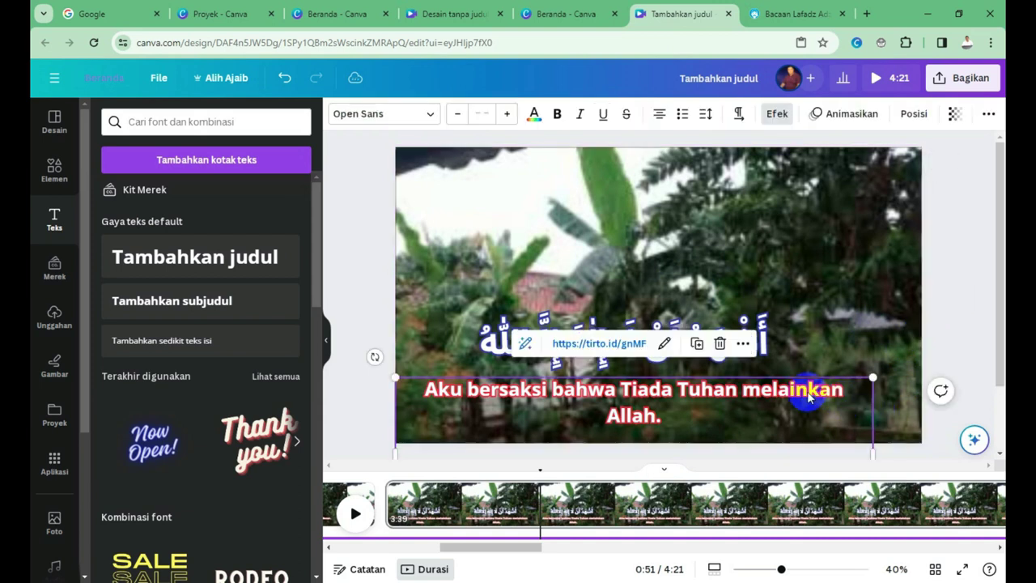
click(459, 114)
click(459, 114)
click(459, 114)
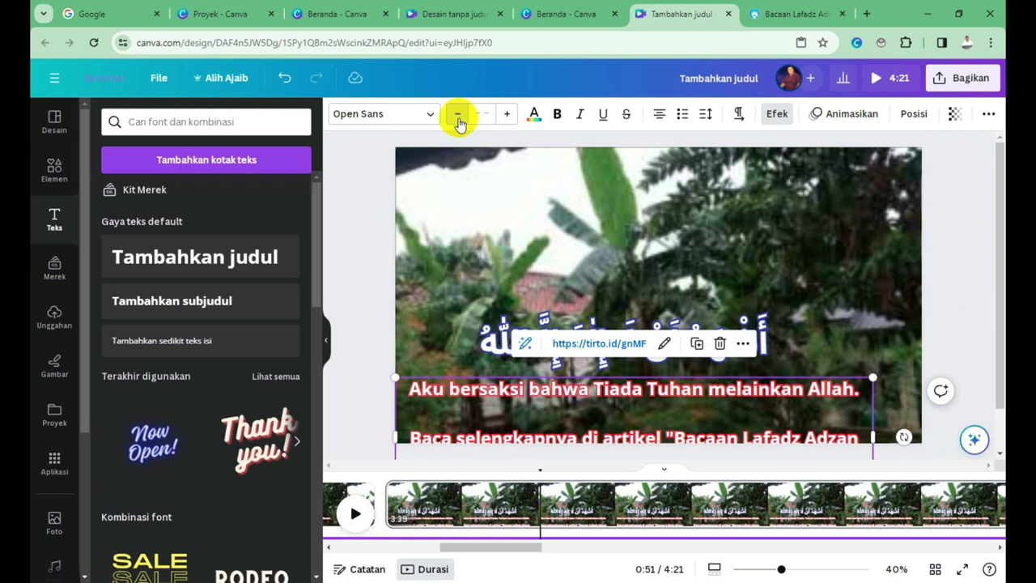
click(459, 114)
Step: Delete the pasted "Baca selengkapnya di artikel" source attribution and the blank lines beneath the translation sentence
drag(399, 435, 718, 440)
double_click(422, 400)
click(415, 394)
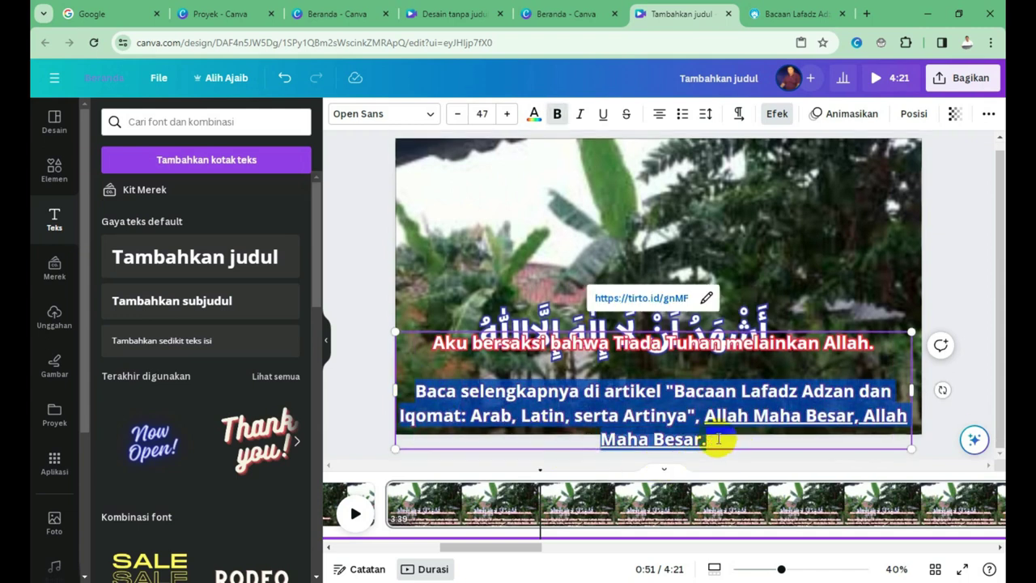
key(BackSpace)
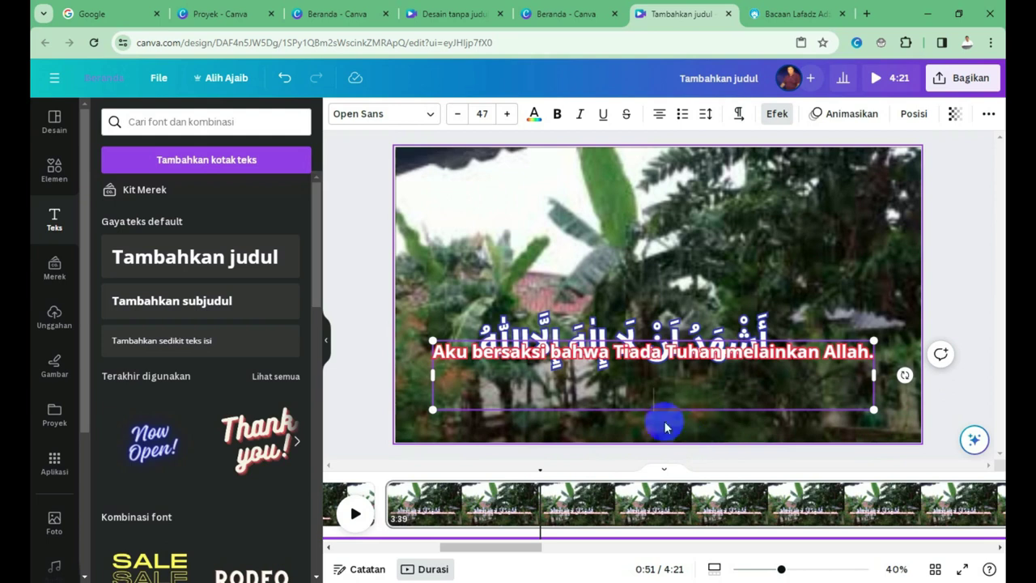
key(BackSpace)
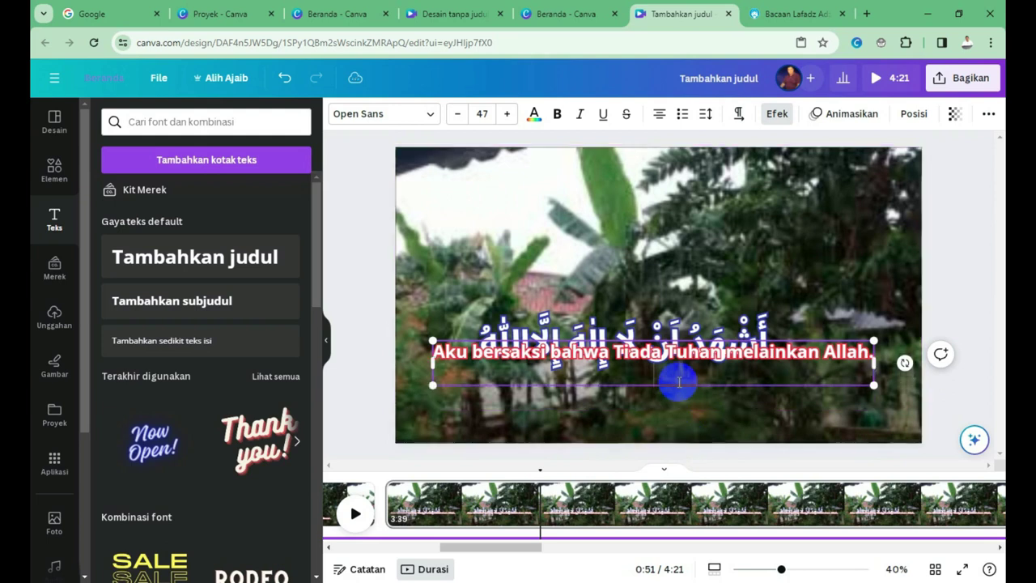
click(679, 382)
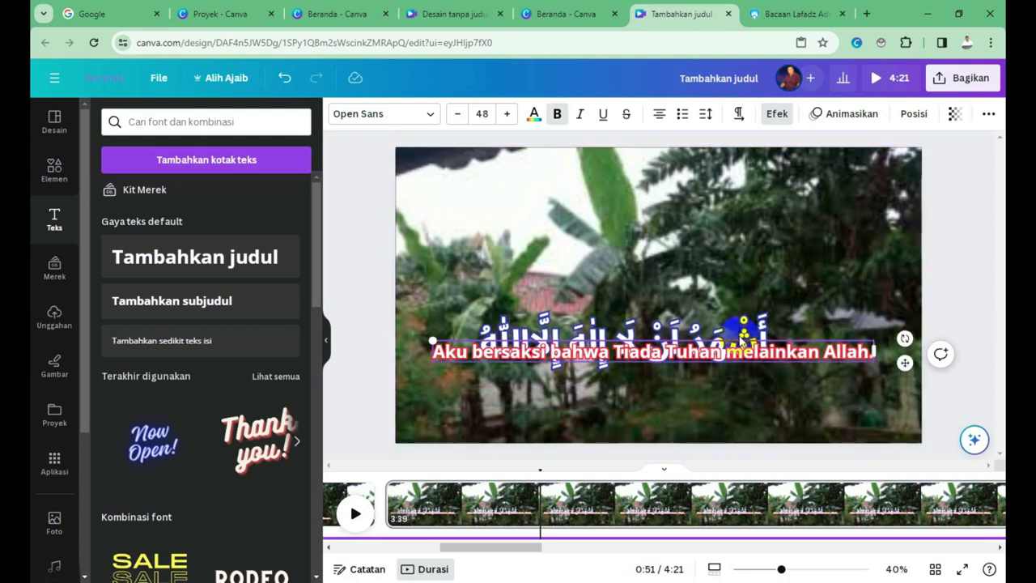
Step: Move the translation sentence down so that it sits below the Arabic heading
click(959, 312)
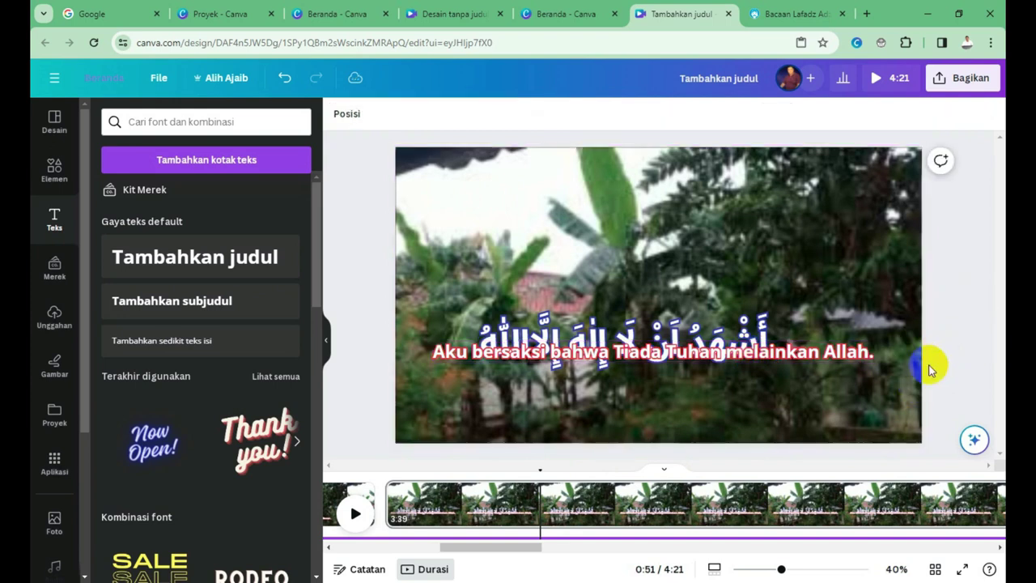
drag(850, 361, 861, 393)
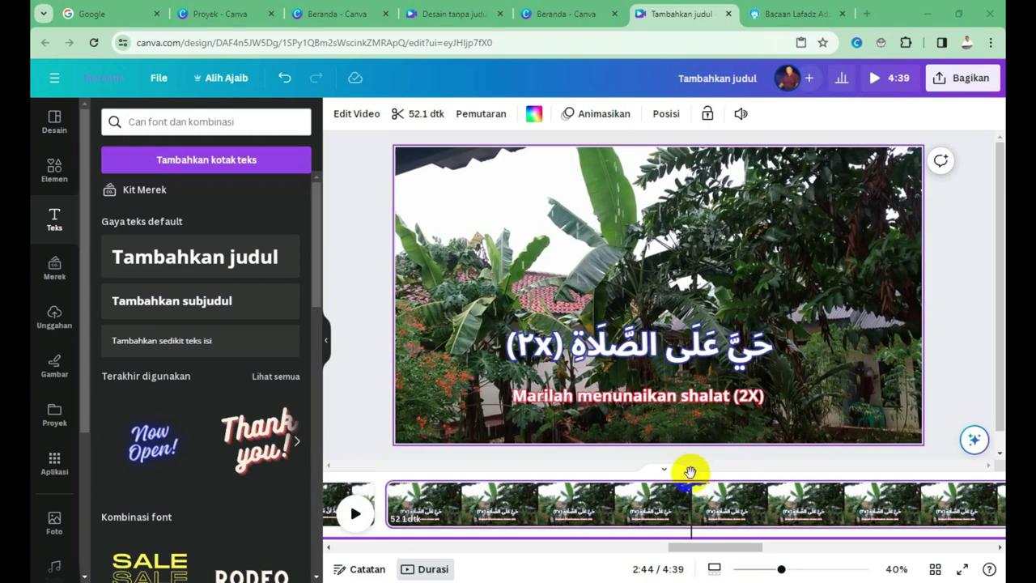
Step: Move the playhead to 4:35 near the video's end and open the design's download options
drag(691, 471, 861, 463)
click(959, 77)
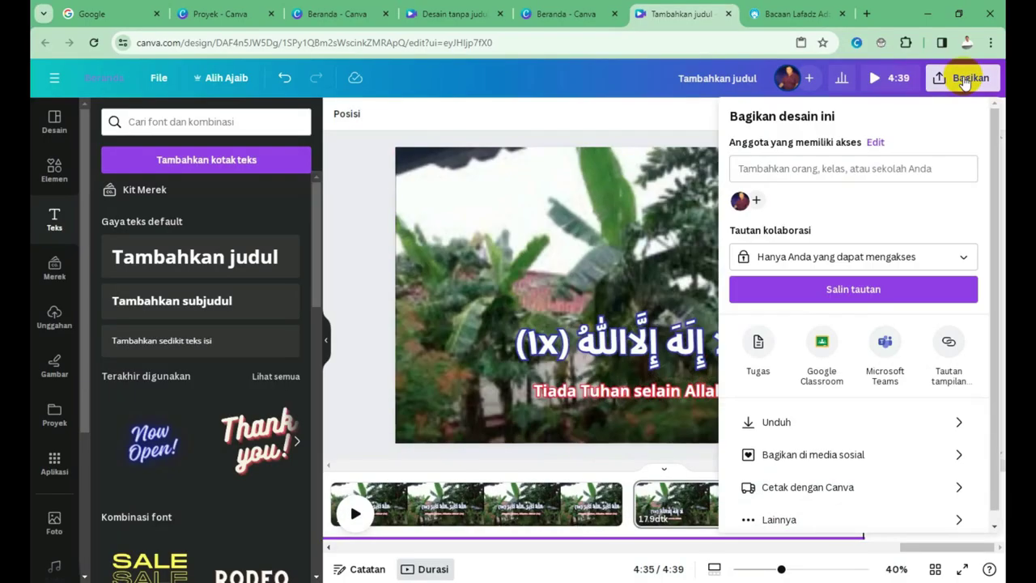
click(810, 429)
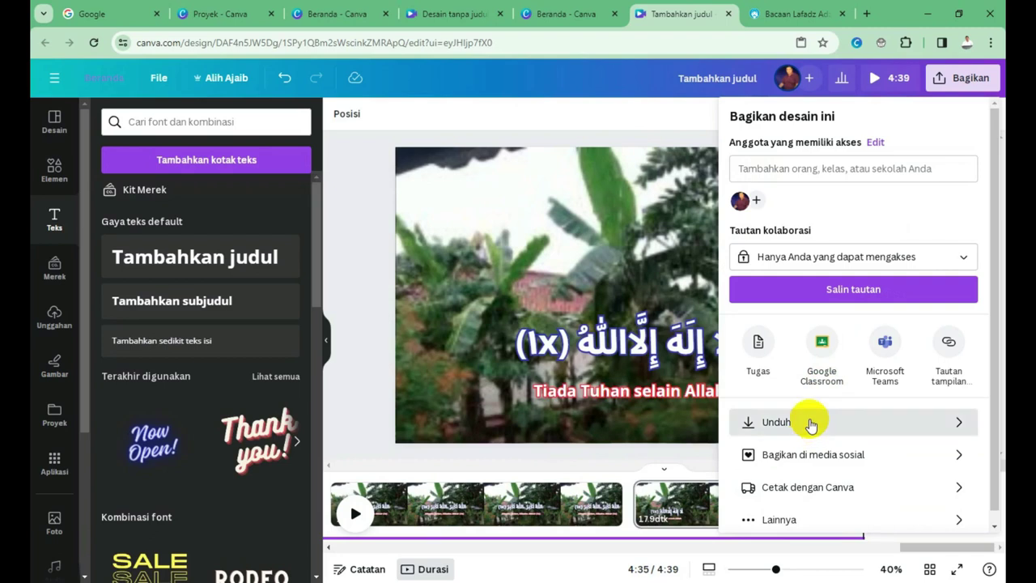